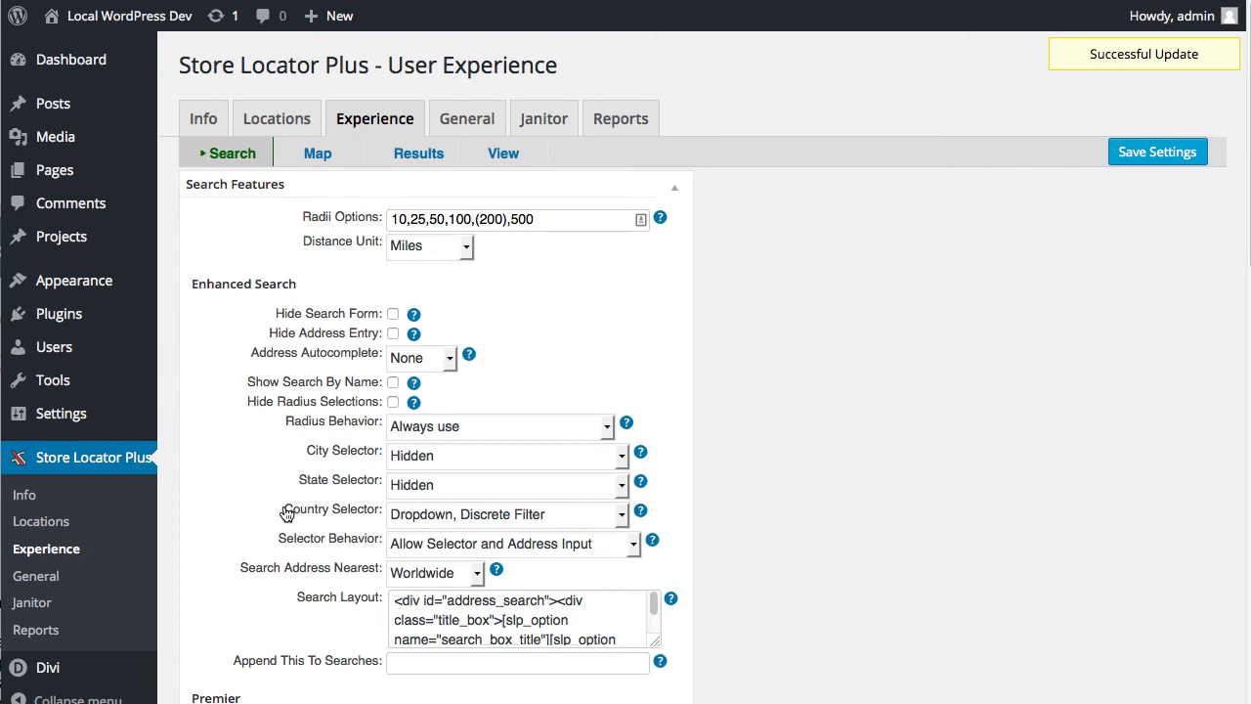
# Step: Review the Search settings, from the Enhanced Search options through the search labels, Search Box Subtitle and Pro Pack tag options
pyautogui.scroll(-3, 287, 515)
pyautogui.scroll(-5, 294, 476)
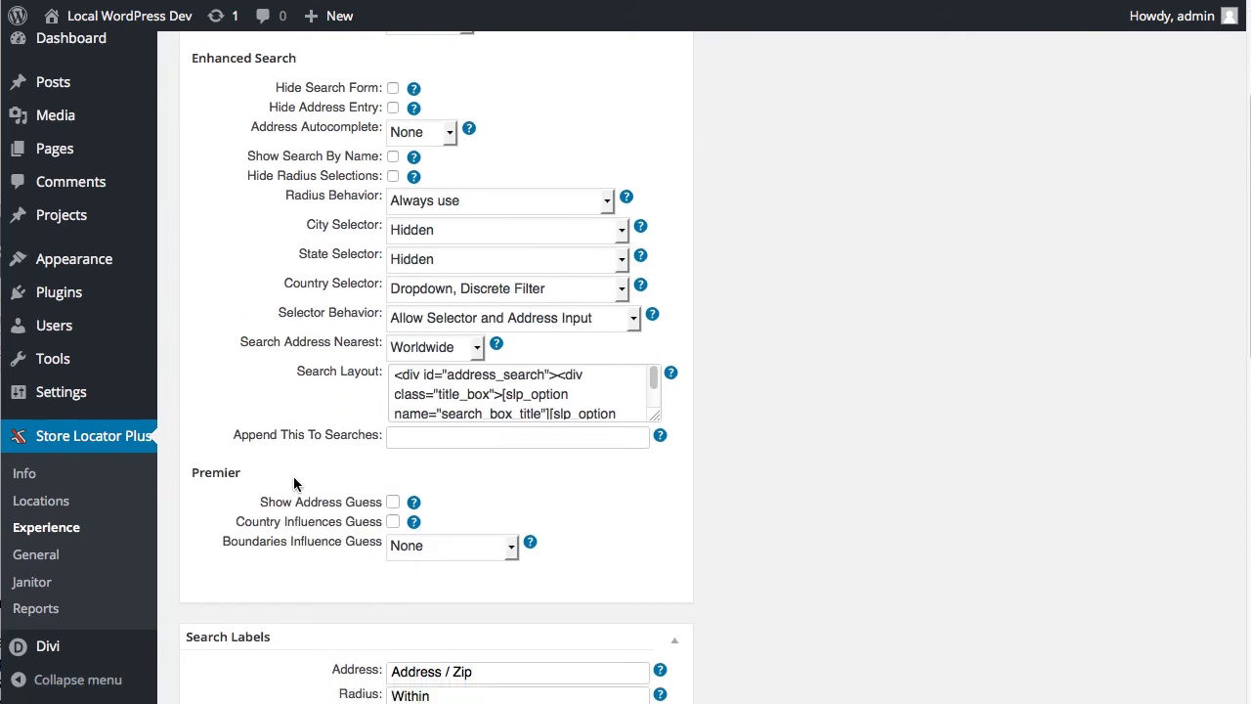
pyautogui.scroll(-4, 300, 496)
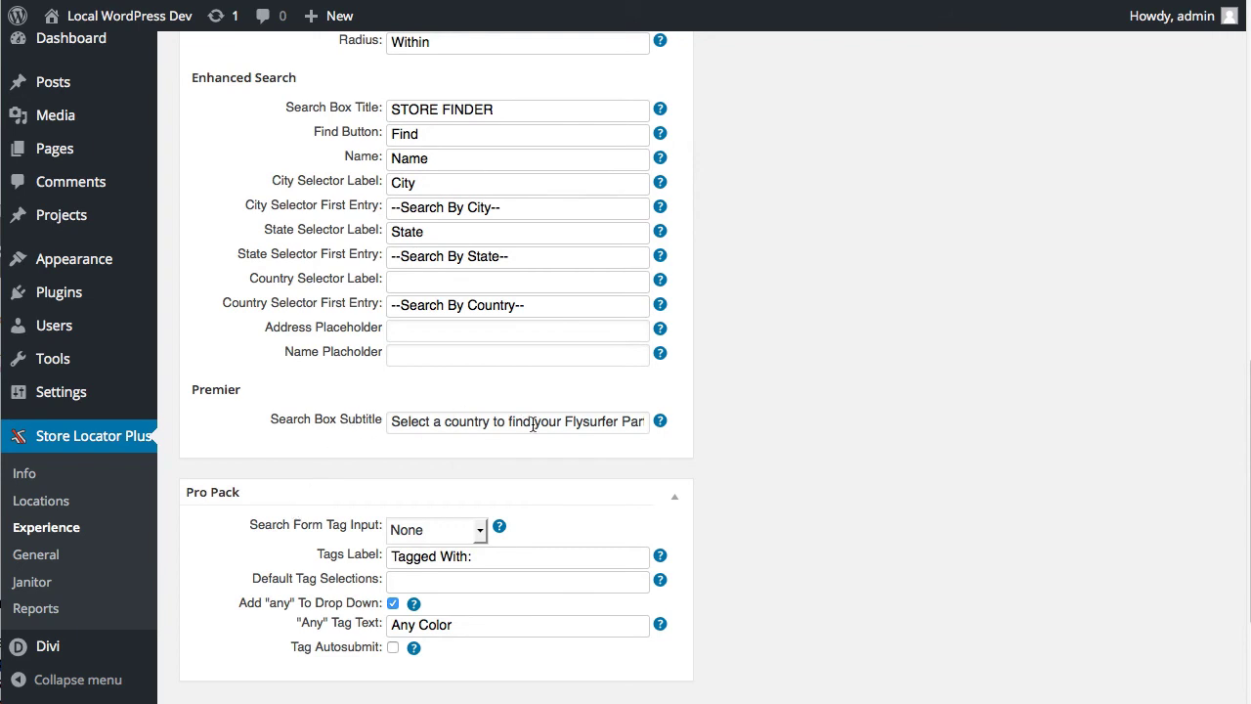
pyautogui.scroll(-3, 511, 421)
pyautogui.press('Return')
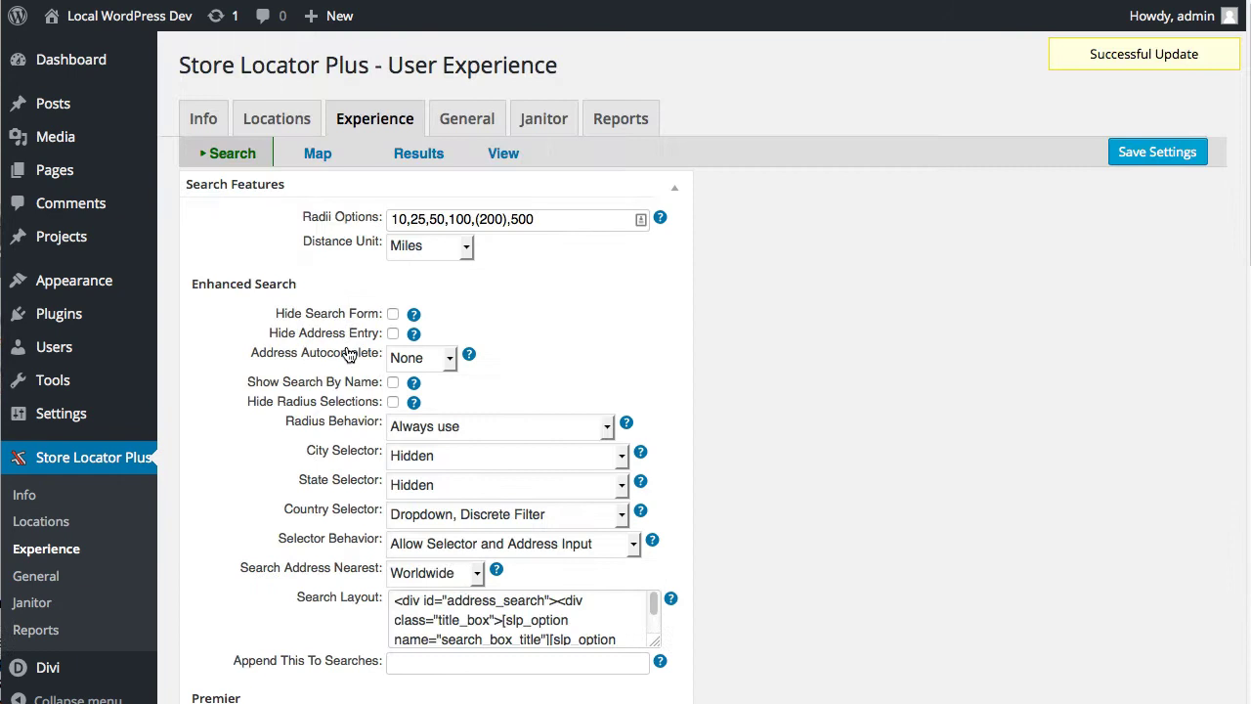
# Step: Open the Results settings, review the Functionality options and enlarge the Results Header box to read its table markup
pyautogui.click(415, 154)
pyautogui.scroll(-1, 729, 489)
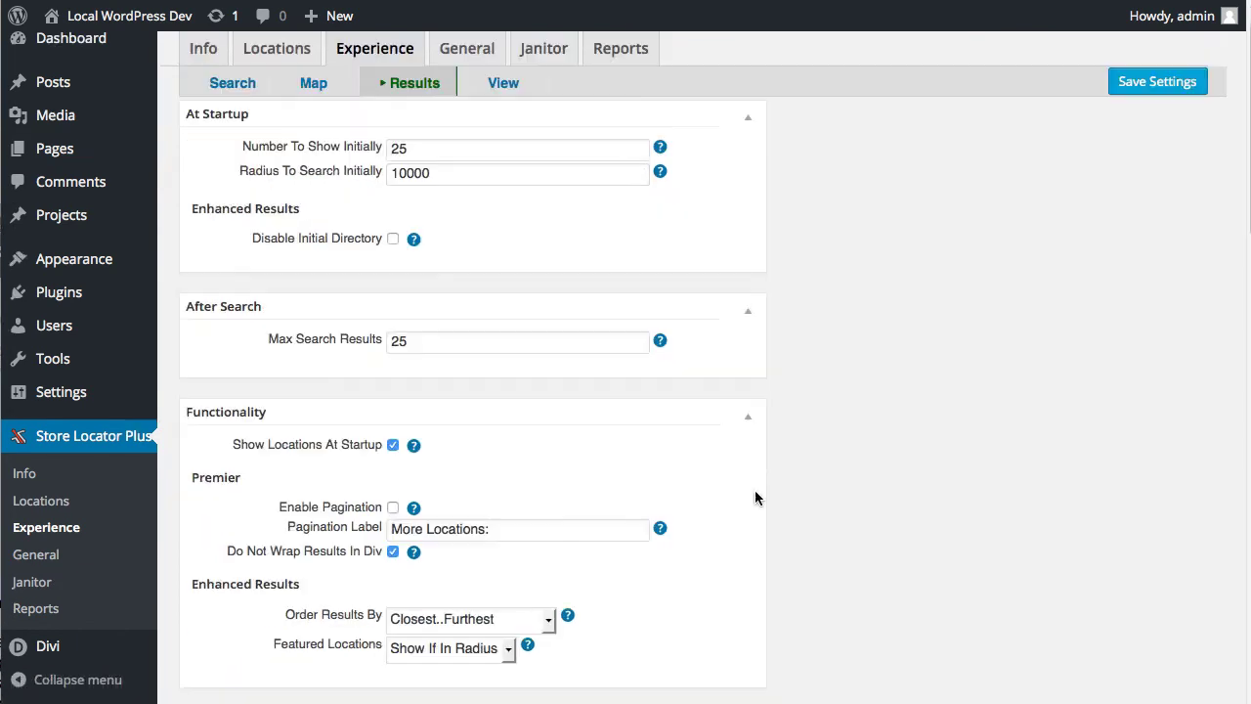
pyautogui.scroll(-3, 735, 496)
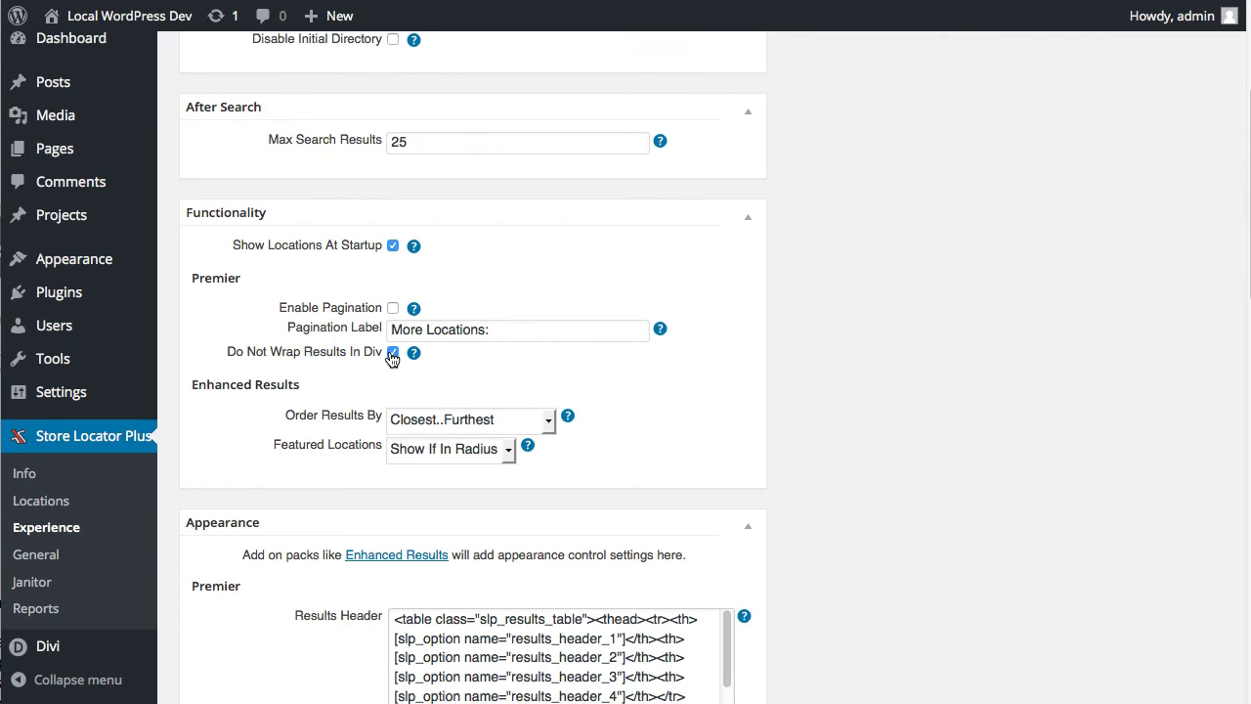
pyautogui.scroll(-5, 371, 505)
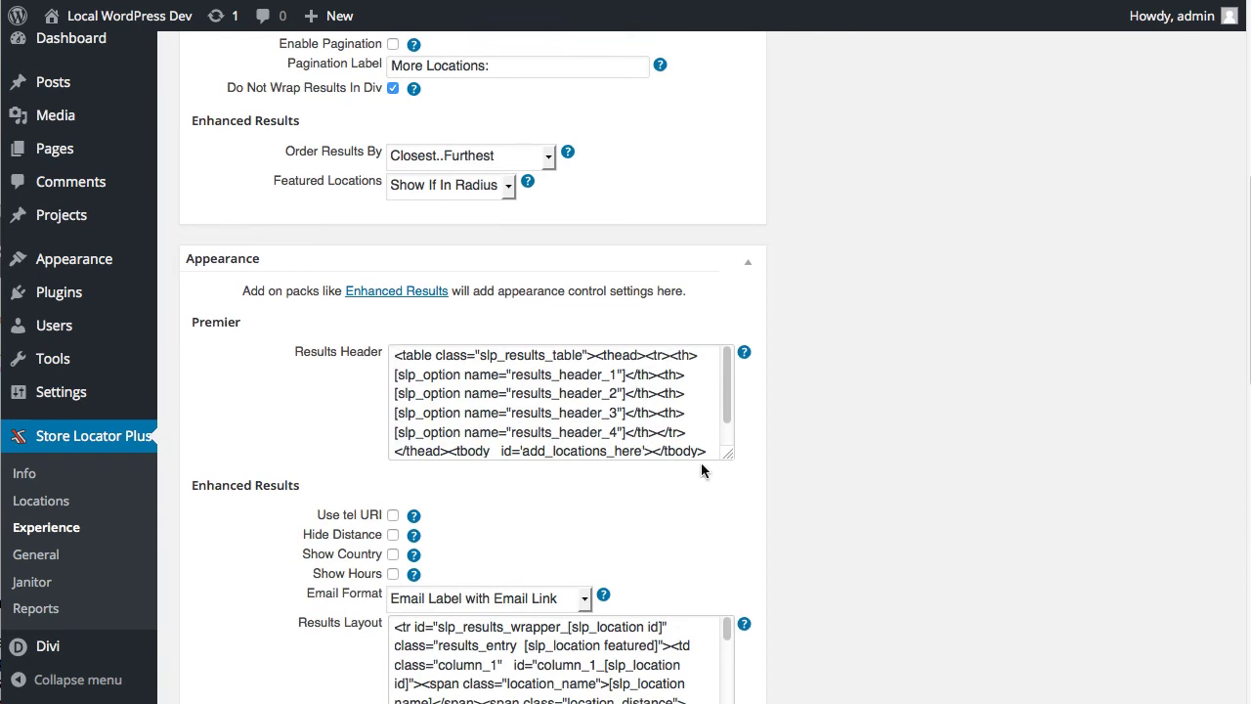
pyautogui.moveTo(728, 454); pyautogui.dragTo(755, 469)
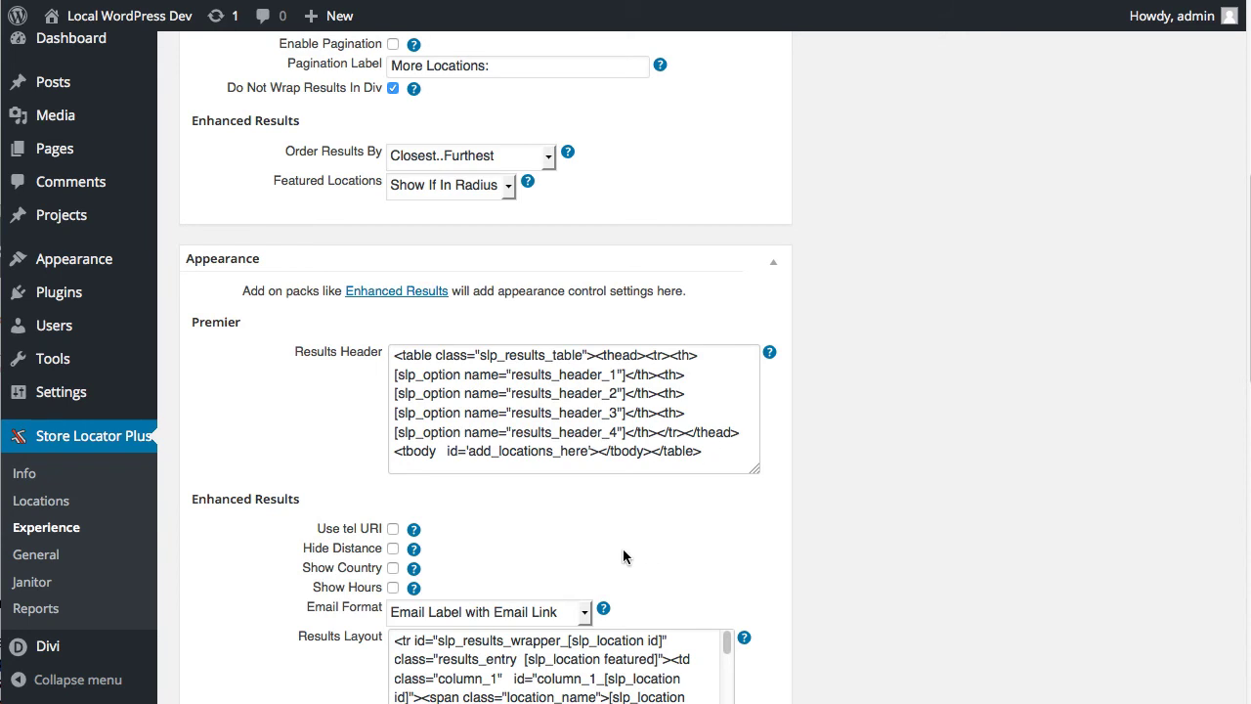
pyautogui.scroll(-1, 618, 547)
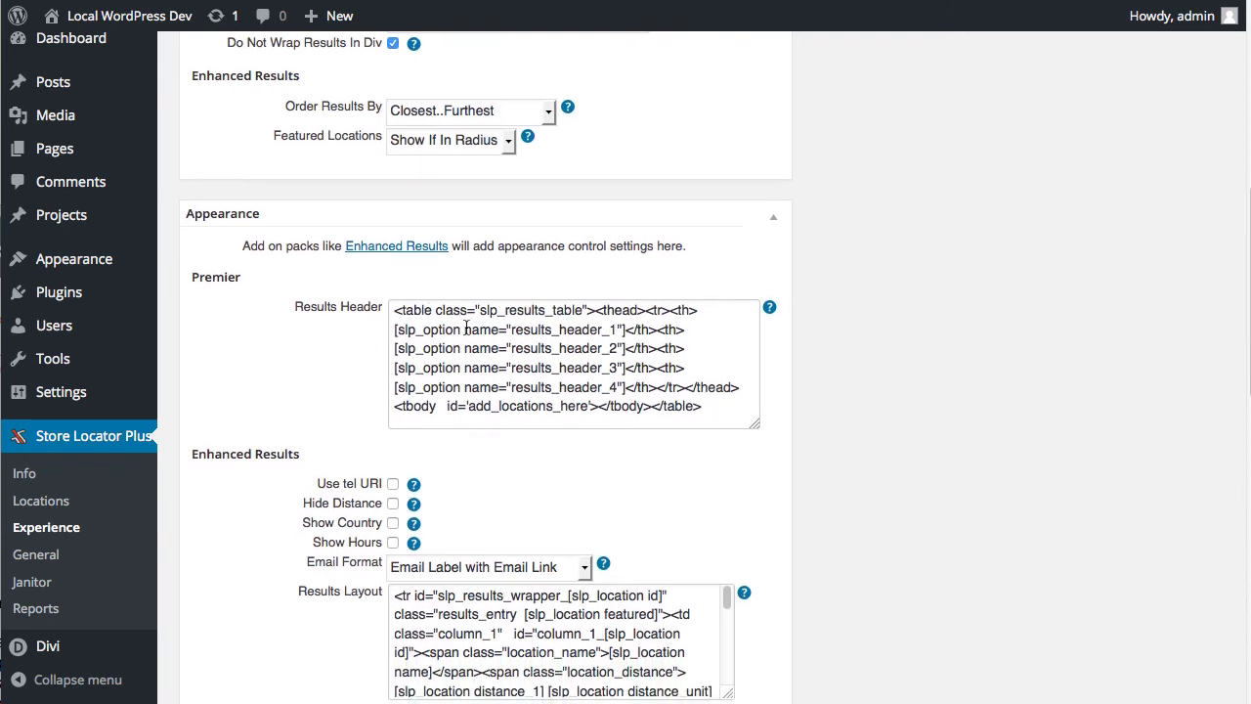
# Step: Enlarge the Results Layout box under Enhanced Results and read its markup through to the last table column
pyautogui.scroll(-4, 626, 477)
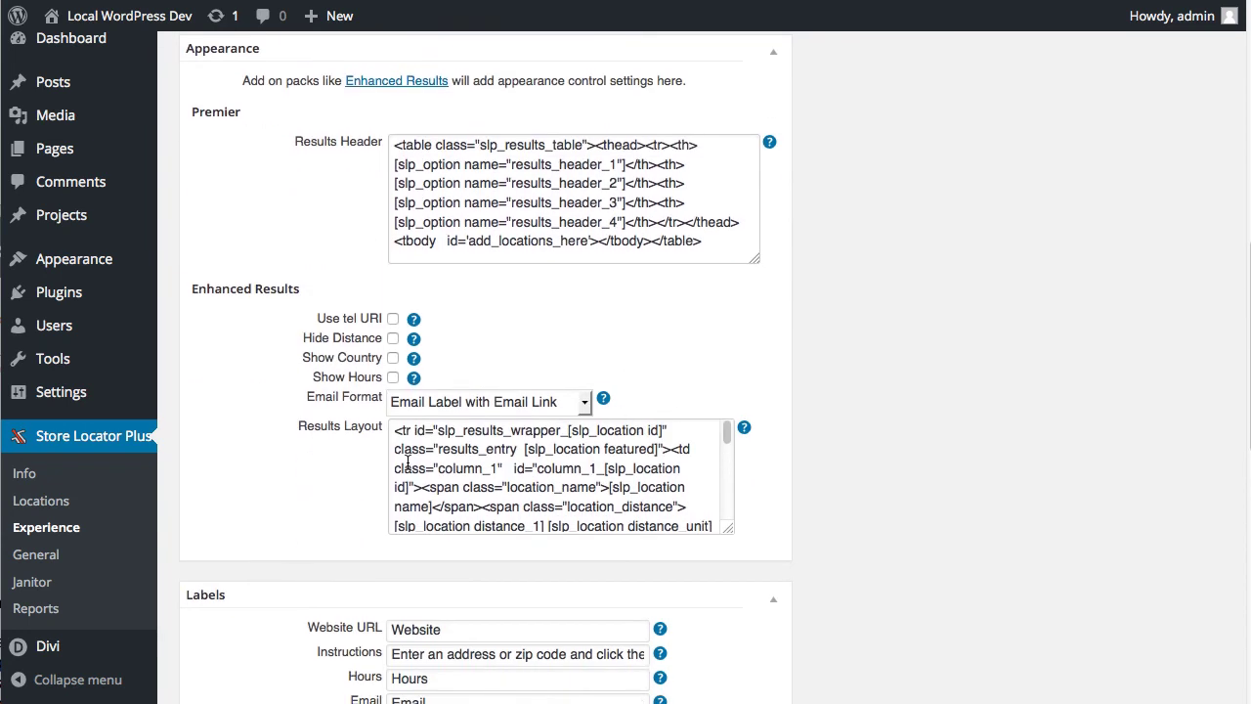
pyautogui.moveTo(728, 528); pyautogui.dragTo(842, 676)
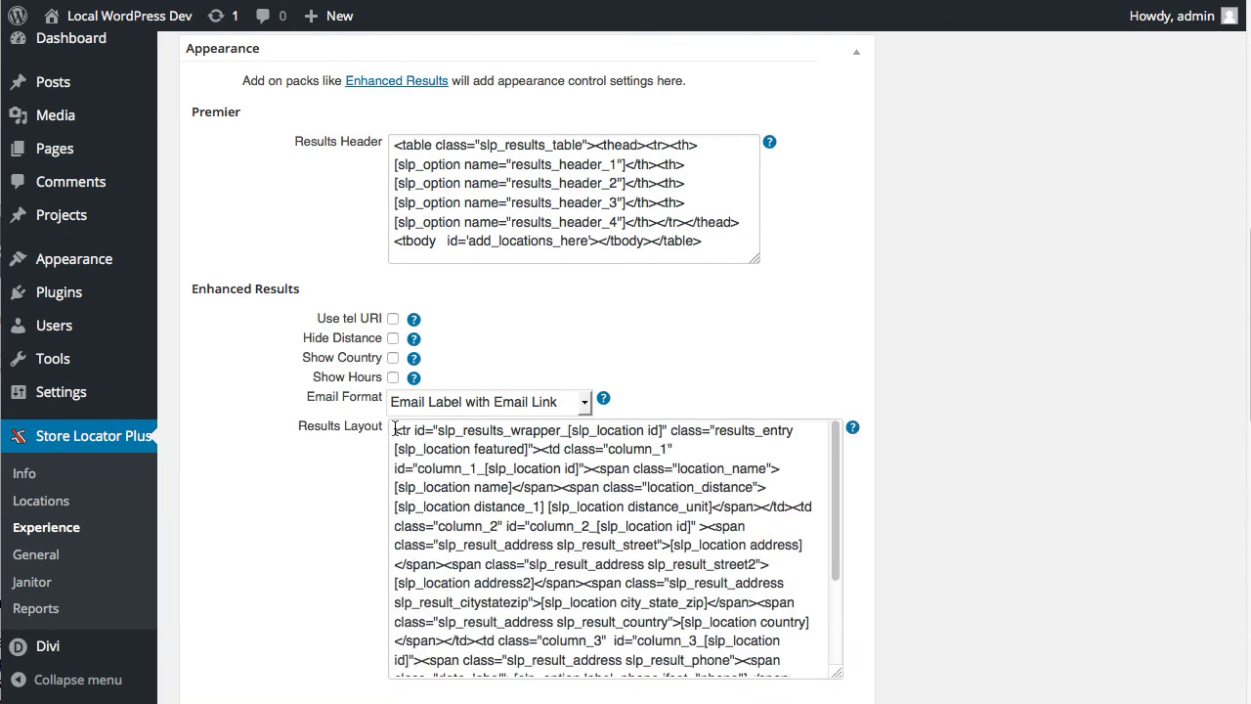
pyautogui.moveTo(838, 672); pyautogui.dragTo(840, 695)
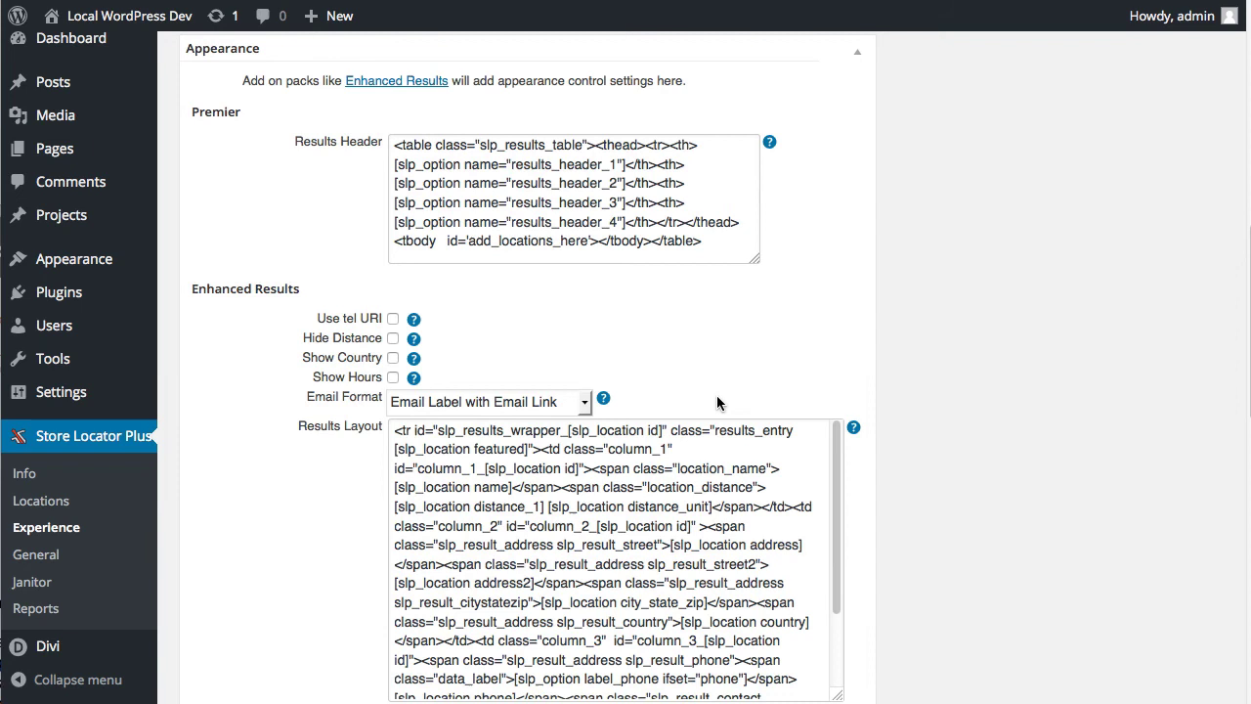
pyautogui.scroll(-5, 816, 508)
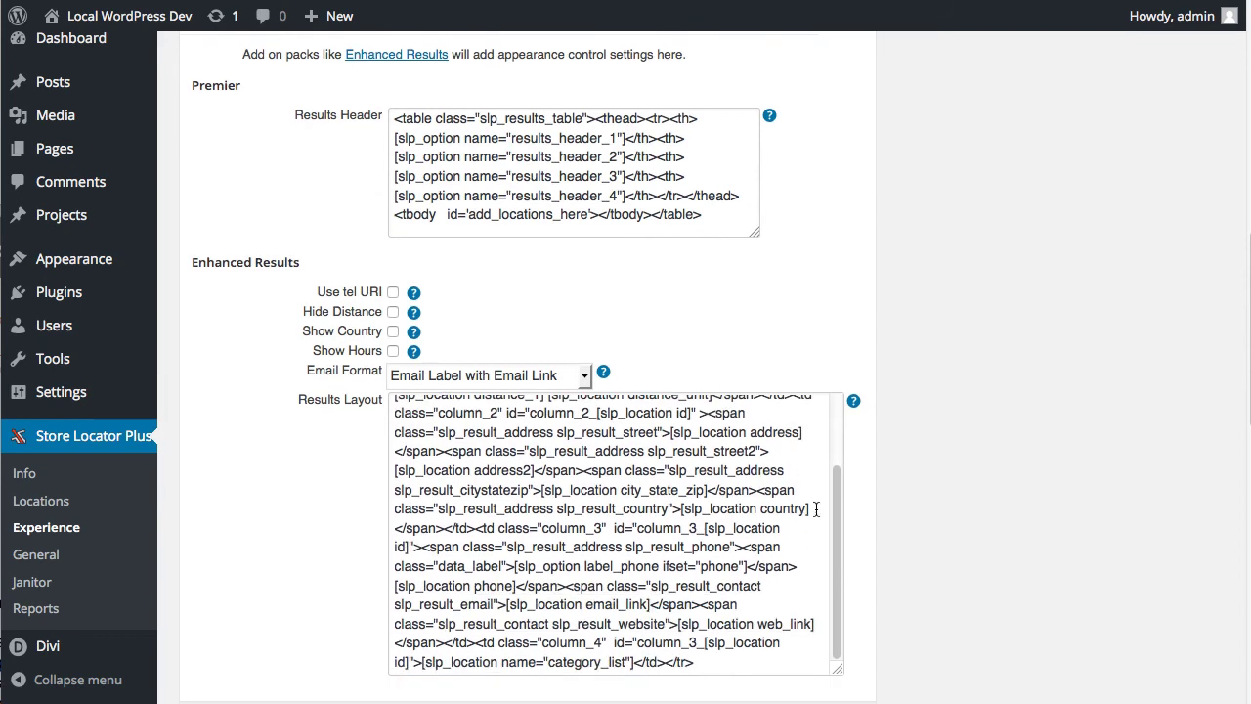
# Step: Review the Labels section, including Results Header 1 to 4, and compare it with the Results Layout and Results Header markup
pyautogui.scroll(-10, 917, 431)
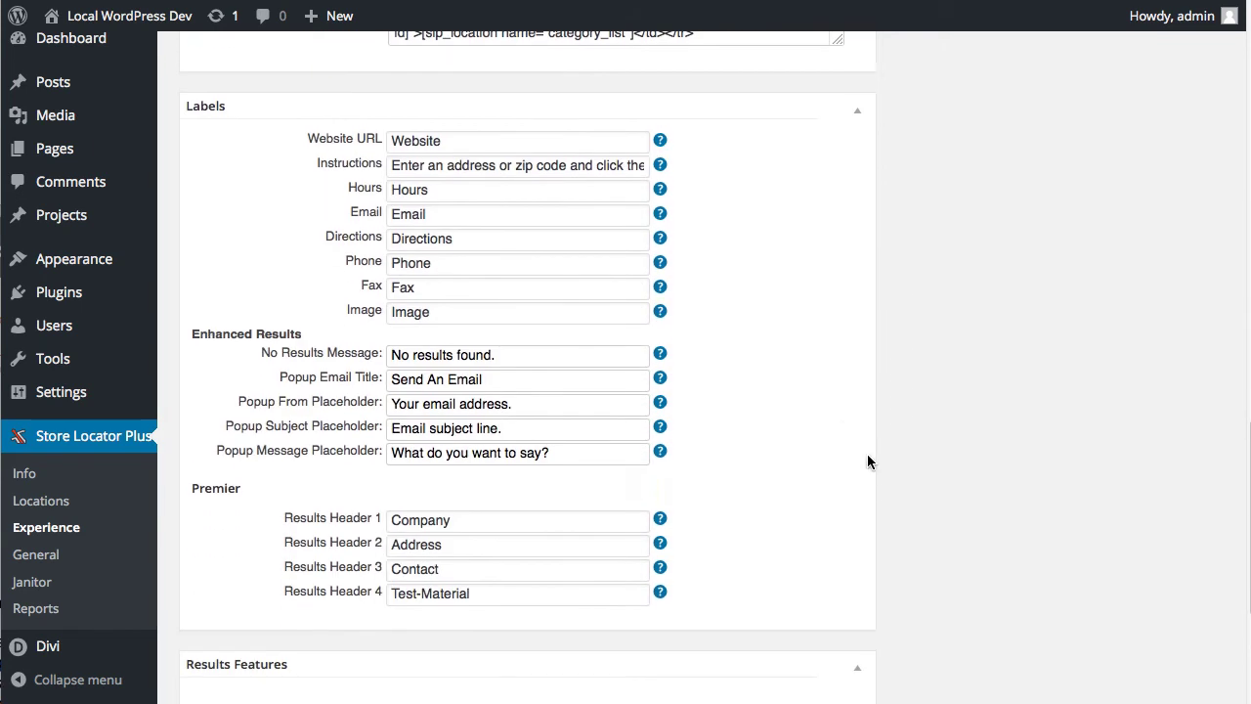
pyautogui.scroll(-3, 867, 454)
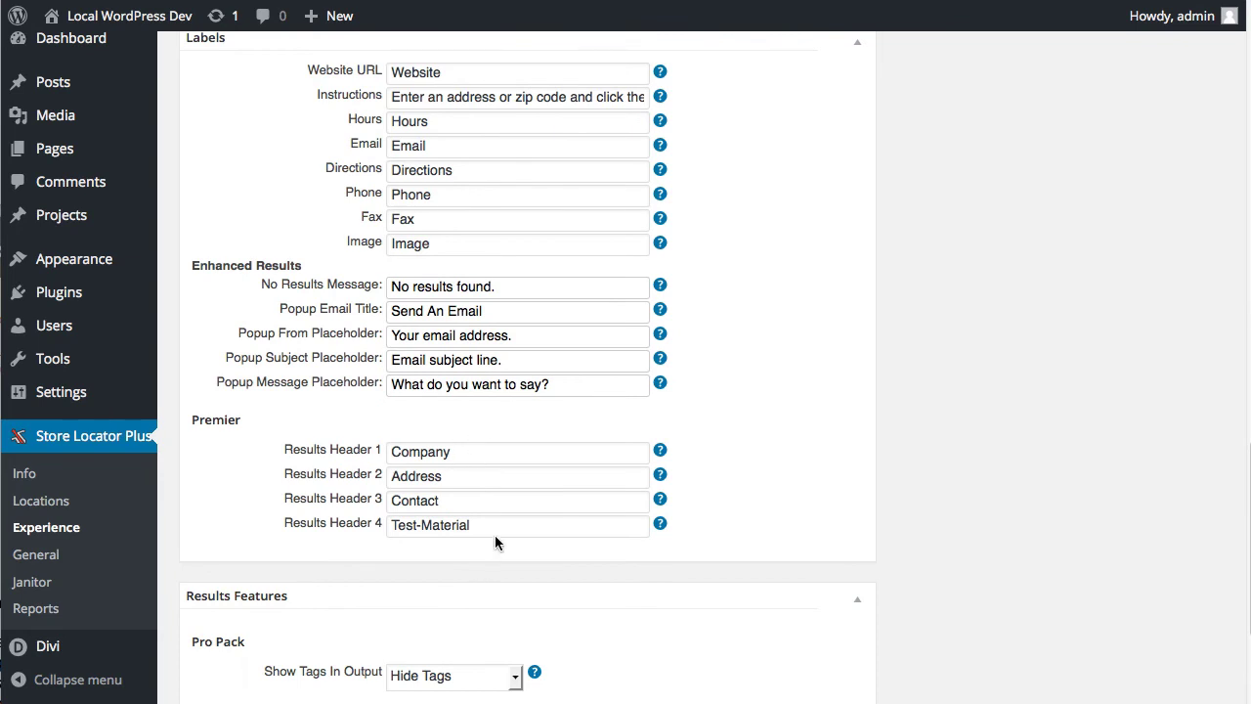
pyautogui.scroll(7, 802, 445)
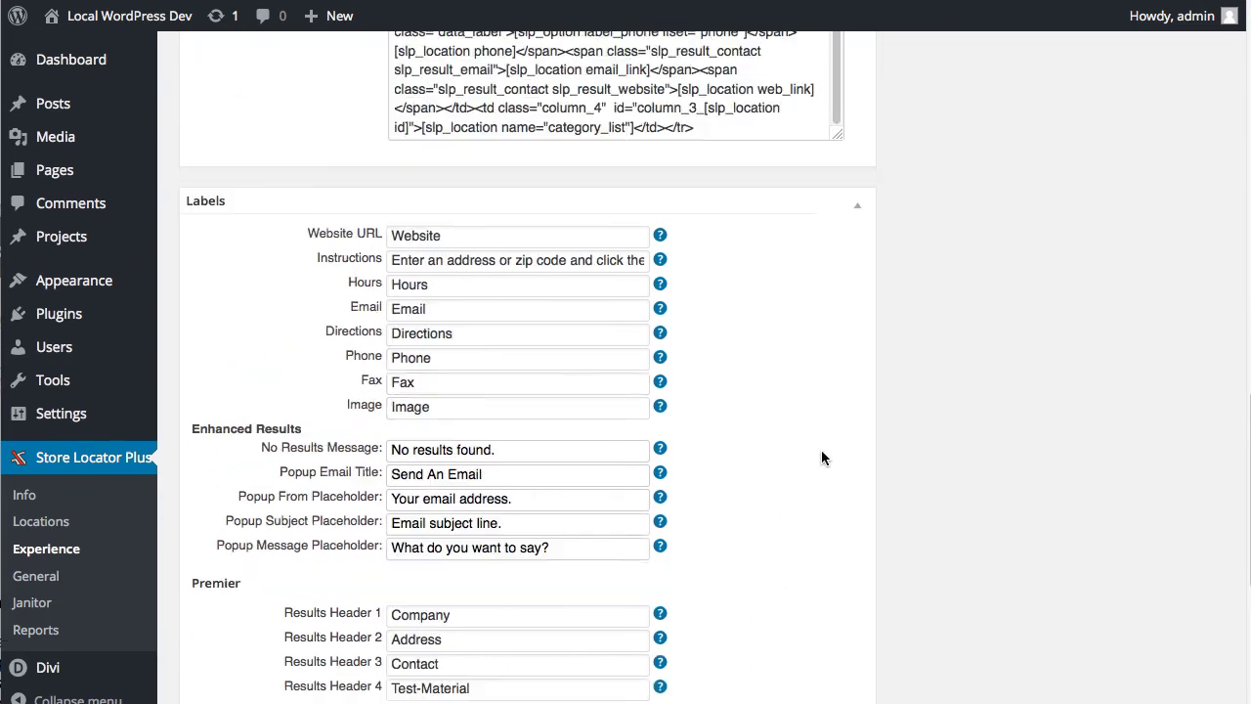
pyautogui.scroll(3, 789, 439)
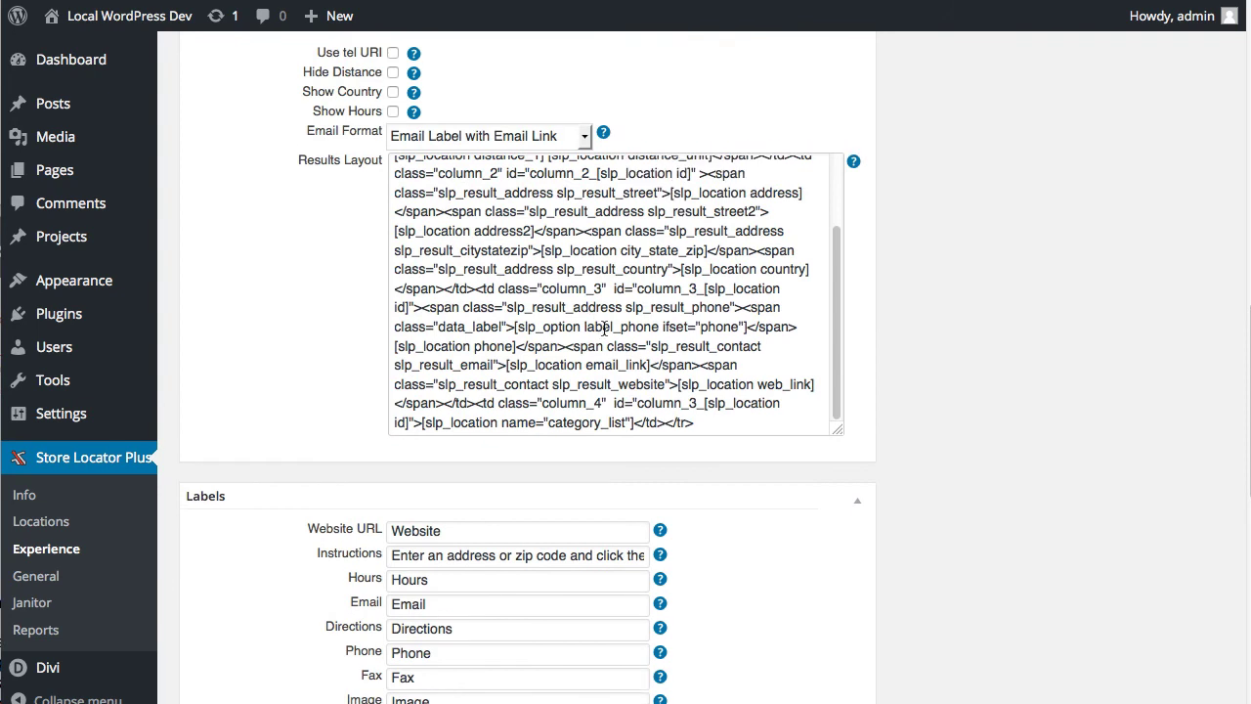
pyautogui.moveTo(831, 434); pyautogui.dragTo(847, 535)
pyautogui.scroll(7, 270, 476)
pyautogui.scroll(5, 279, 489)
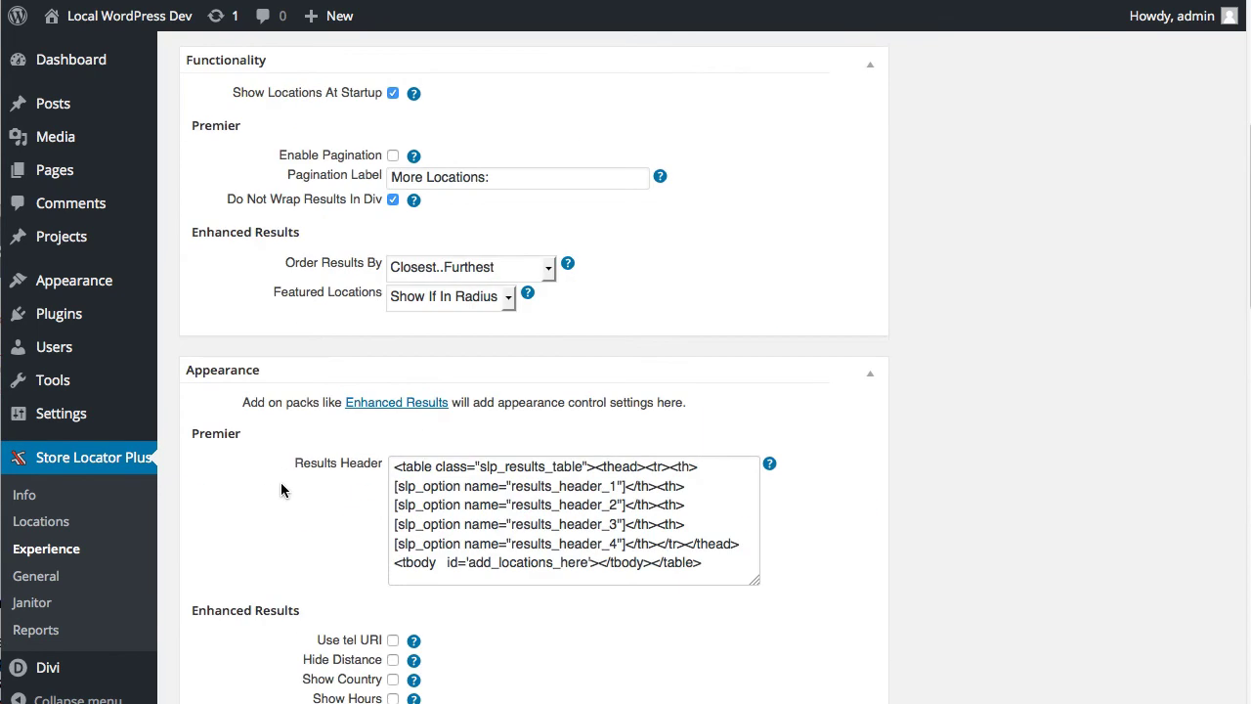
pyautogui.scroll(9, 284, 490)
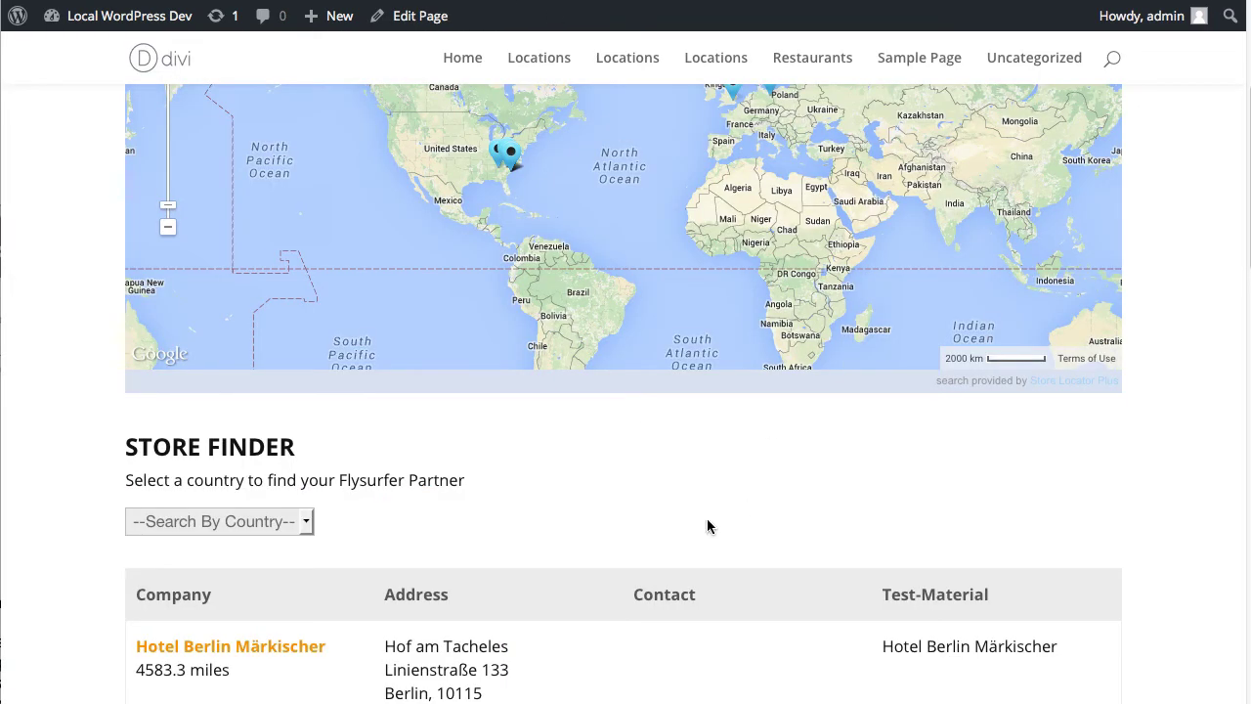
# Step: On the public locator page, highlight the STORE FINDER heading and examine the country selector and results table columns
pyautogui.scroll(-2, 709, 526)
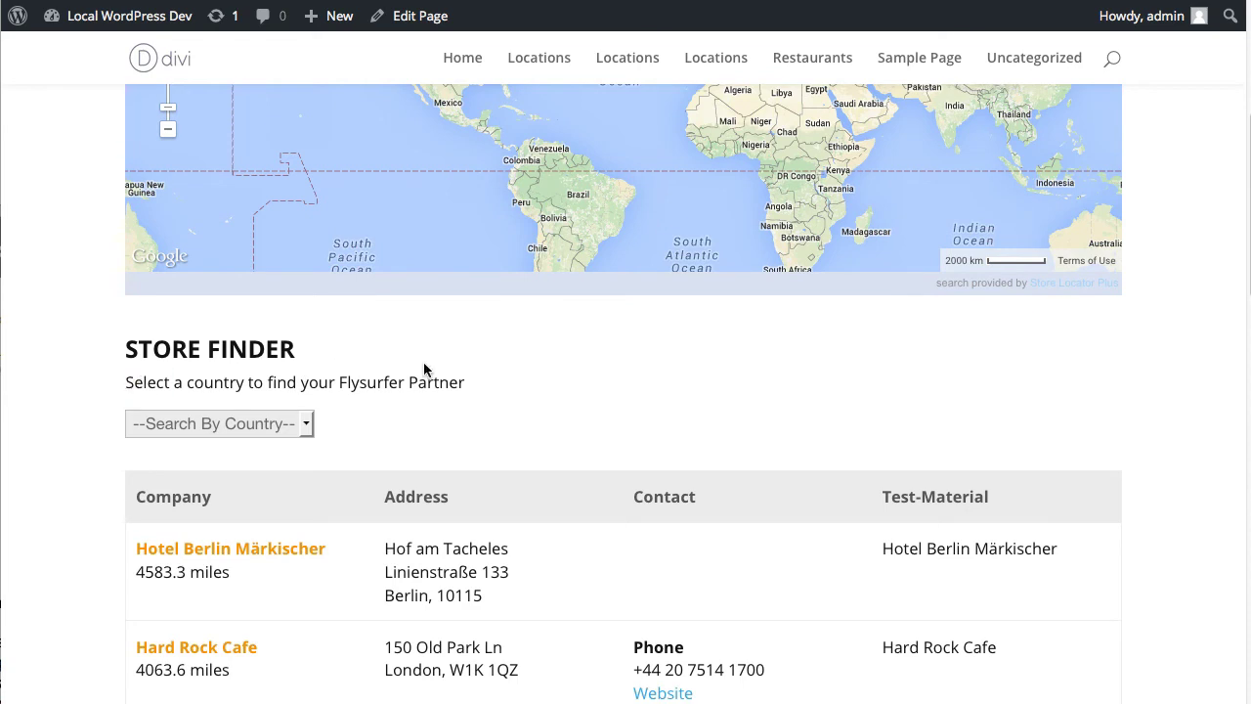
pyautogui.tripleClick(495, 379)
pyautogui.moveTo(113, 368); pyautogui.dragTo(349, 355)
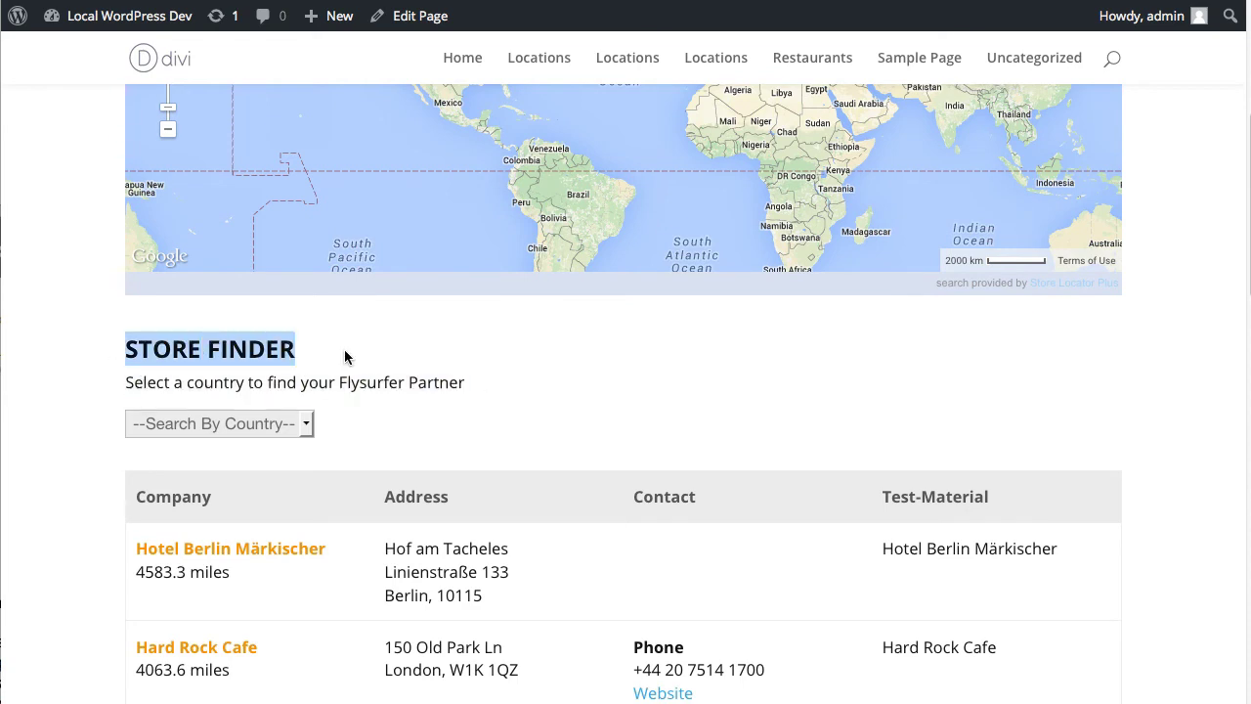
pyautogui.scroll(-3, 535, 440)
pyautogui.scroll(-2, 535, 442)
pyautogui.scroll(2, 278, 293)
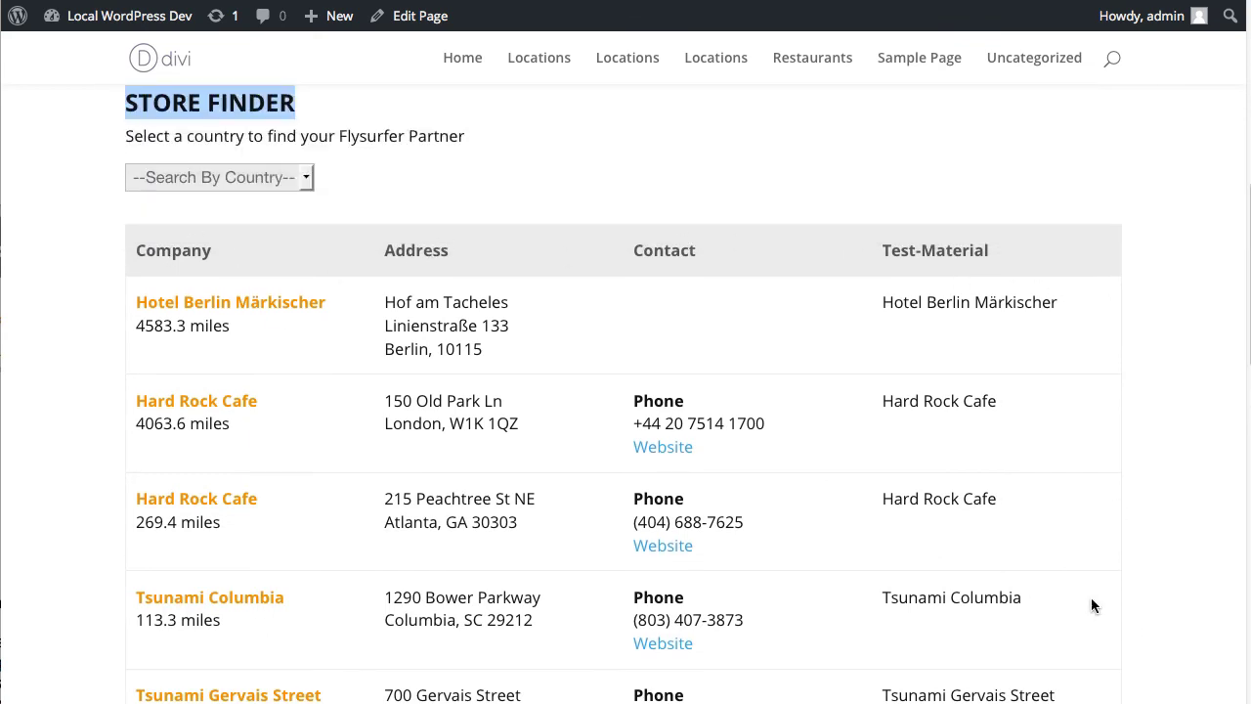
# Step: View location info bubbles on the map for Hotel Berlin Märkischer from the results table, Amalfi's Italian Restaurant and the Berlin marker
pyautogui.scroll(6, 559, 391)
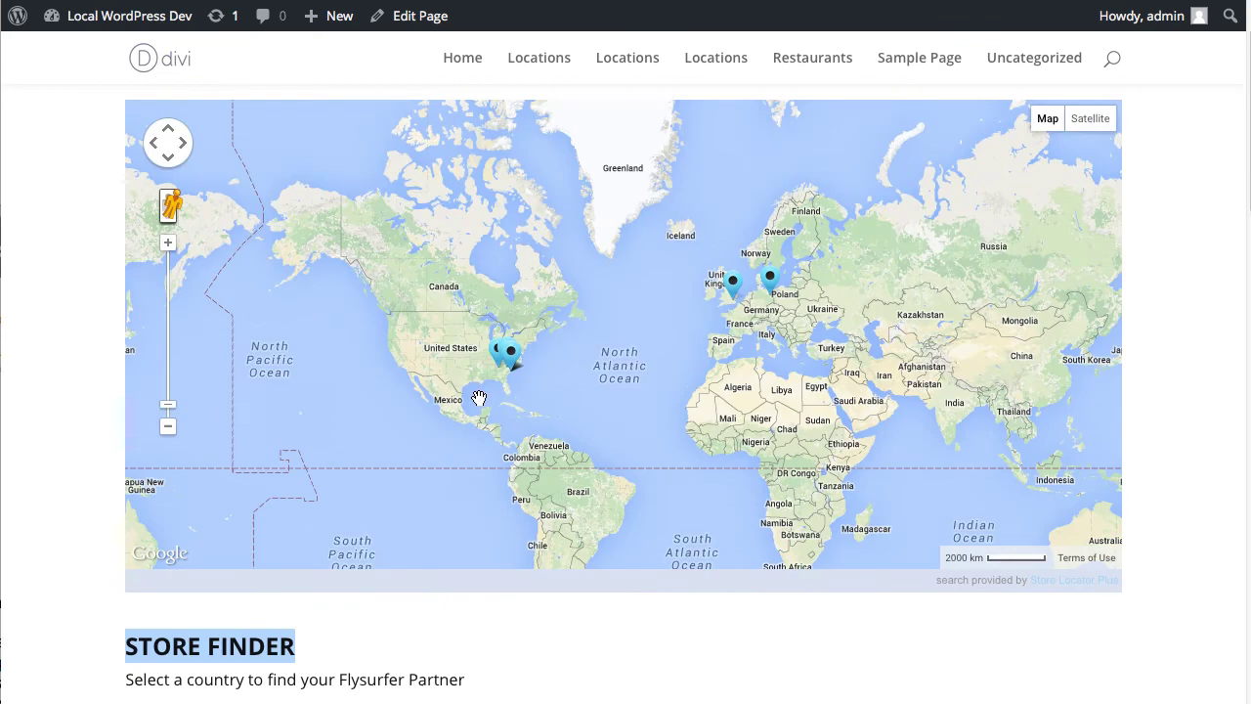
pyautogui.scroll(-1, 351, 535)
pyautogui.scroll(-3, 506, 681)
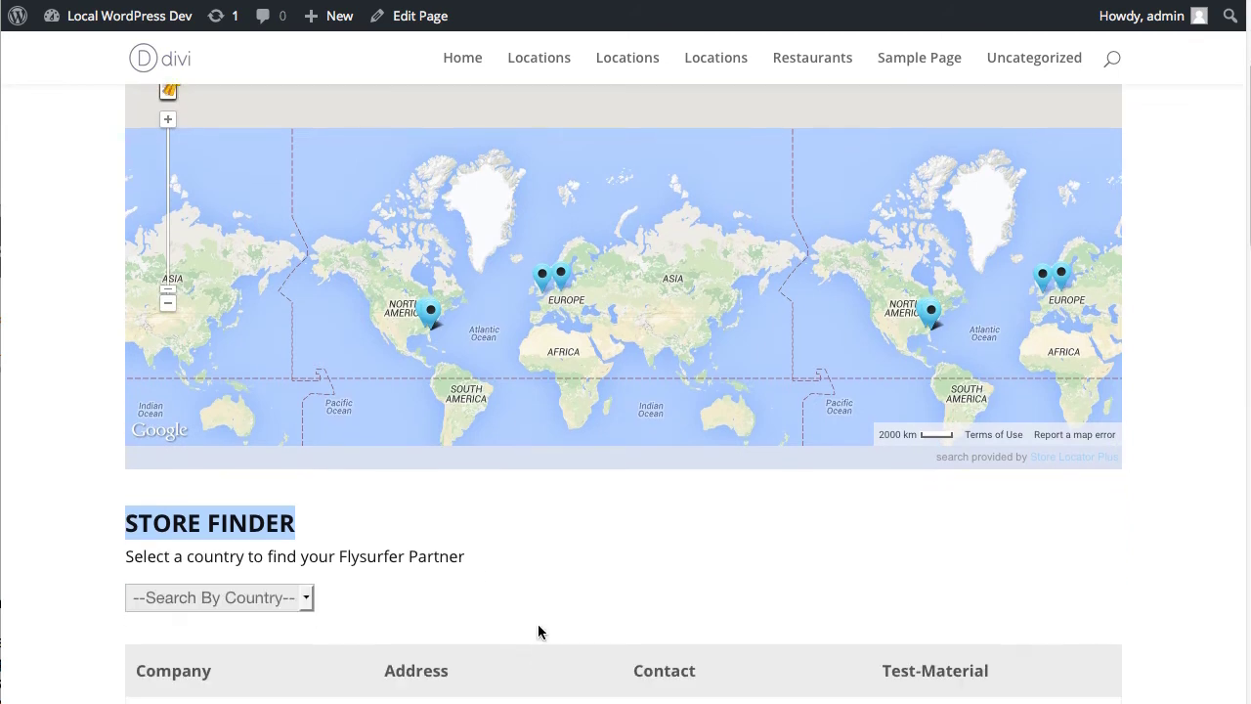
pyautogui.click(438, 642)
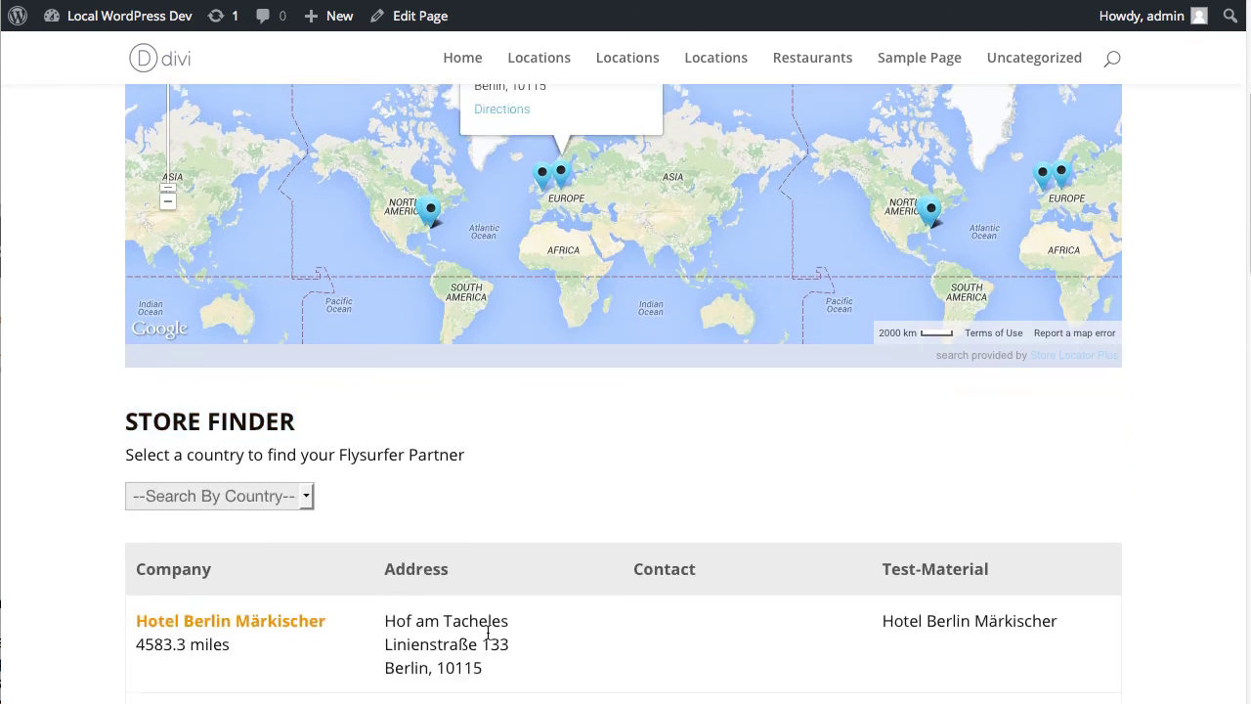
pyautogui.scroll(2, 692, 433)
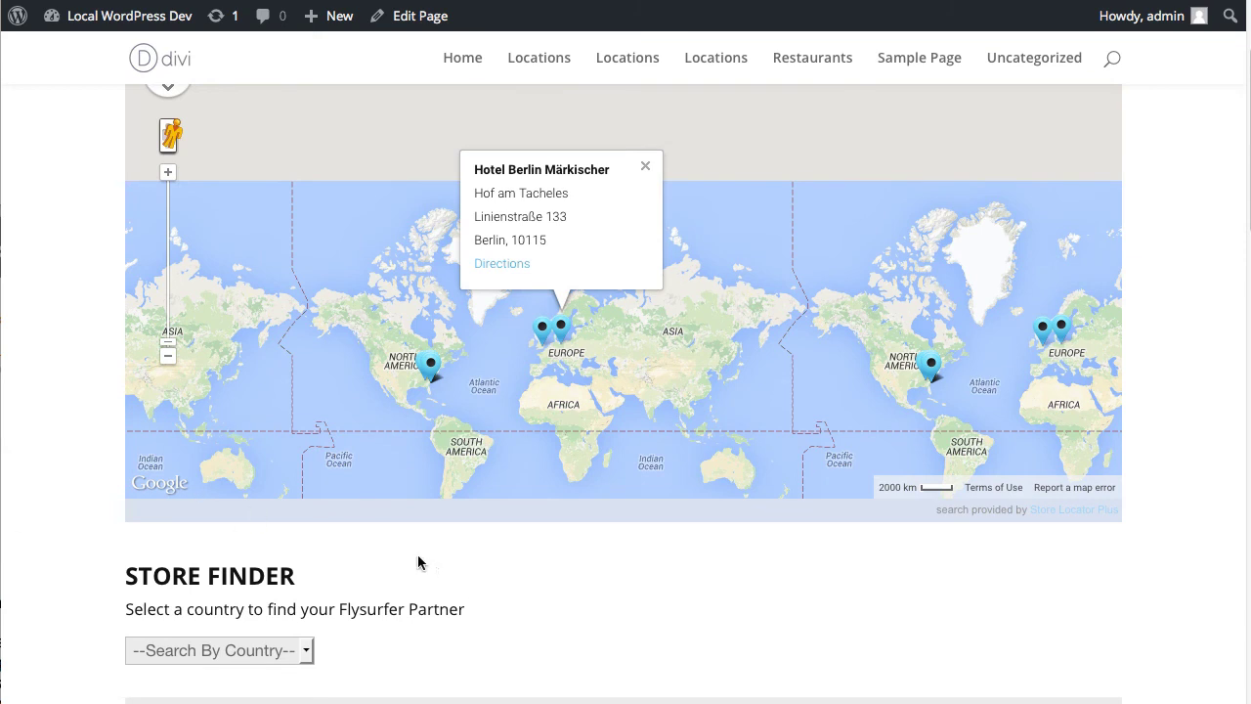
pyautogui.click(426, 374)
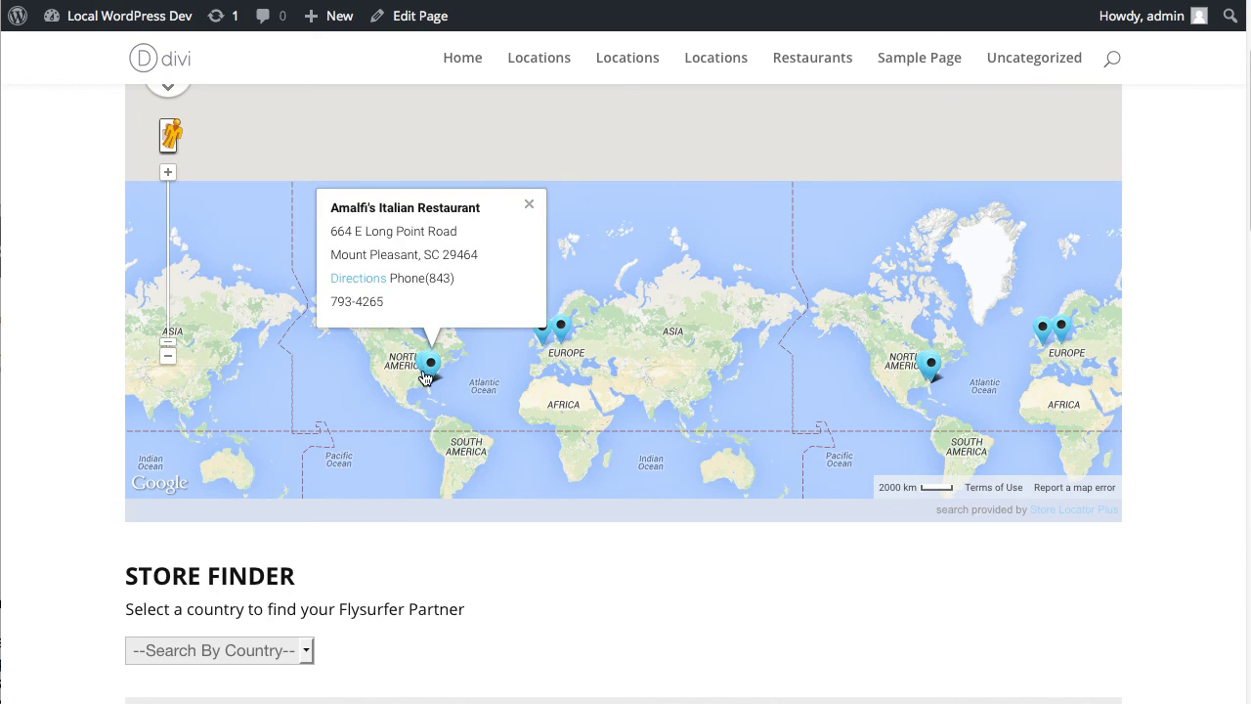
pyautogui.click(560, 329)
pyautogui.scroll(-2, 547, 585)
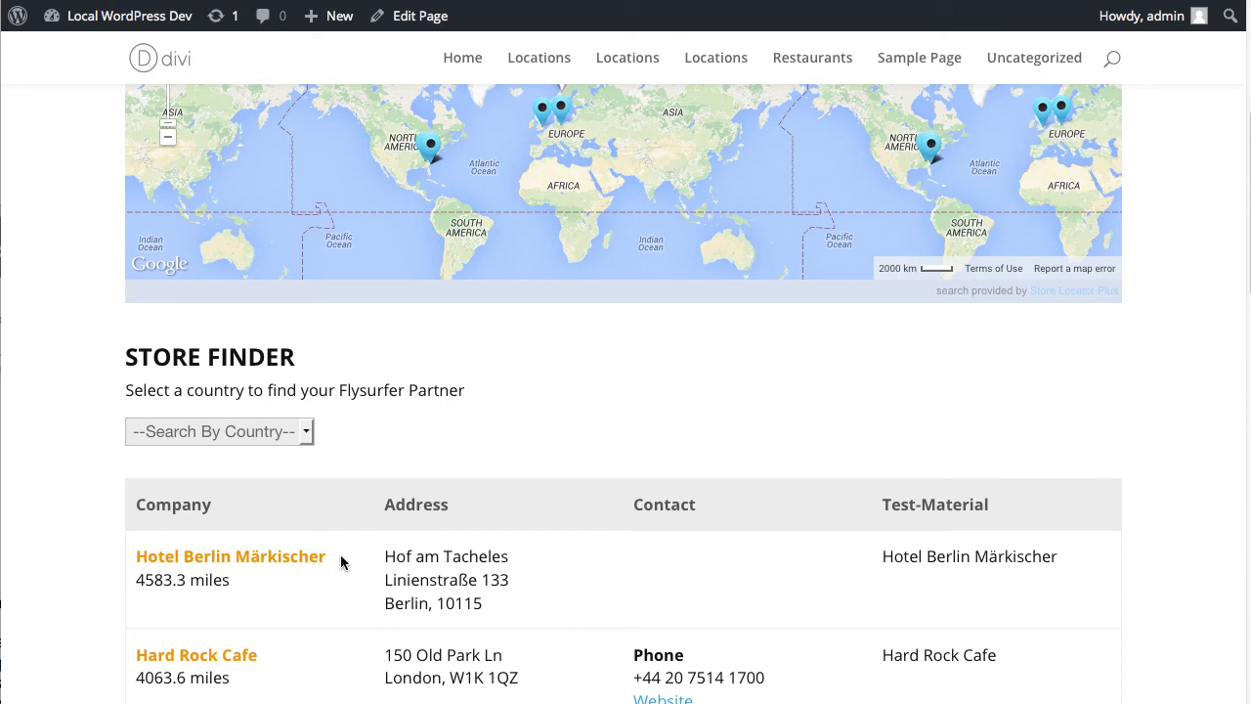
pyautogui.scroll(3, 153, 310)
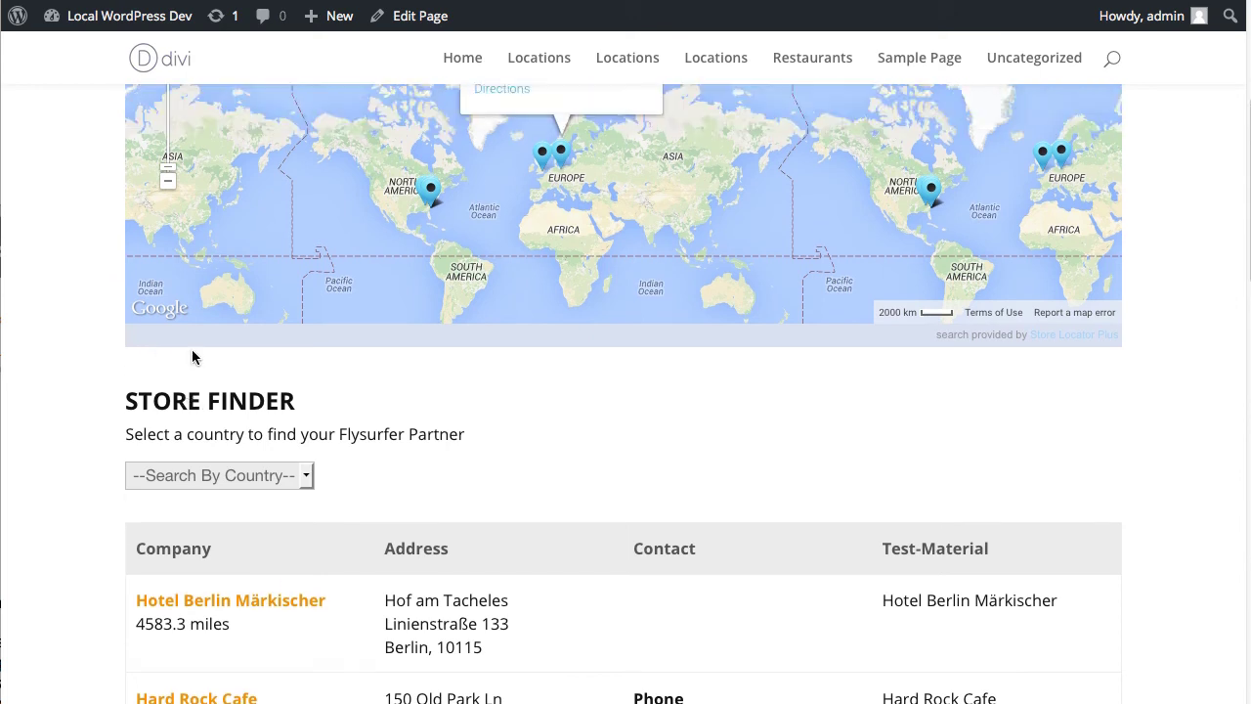
# Step: Return to the Store Locator Plus admin pages and open the Map settings of the Experience section
pyautogui.moveTo(157, 20)
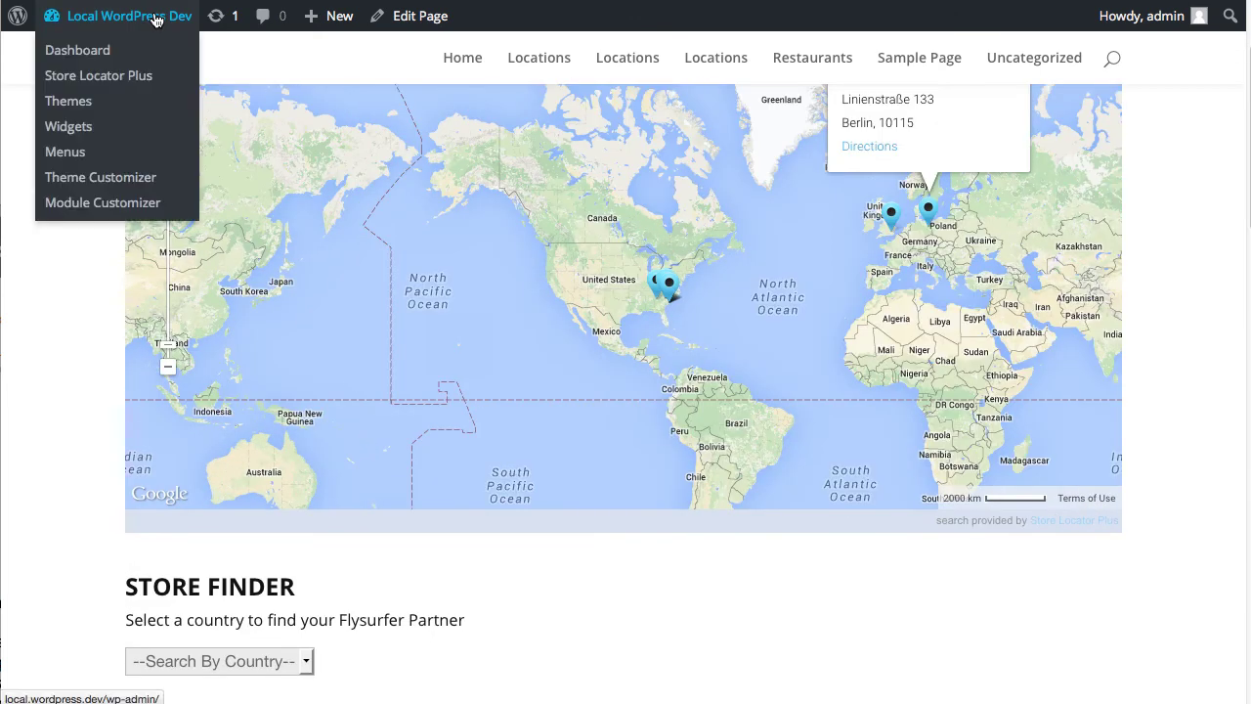
pyautogui.click(134, 75)
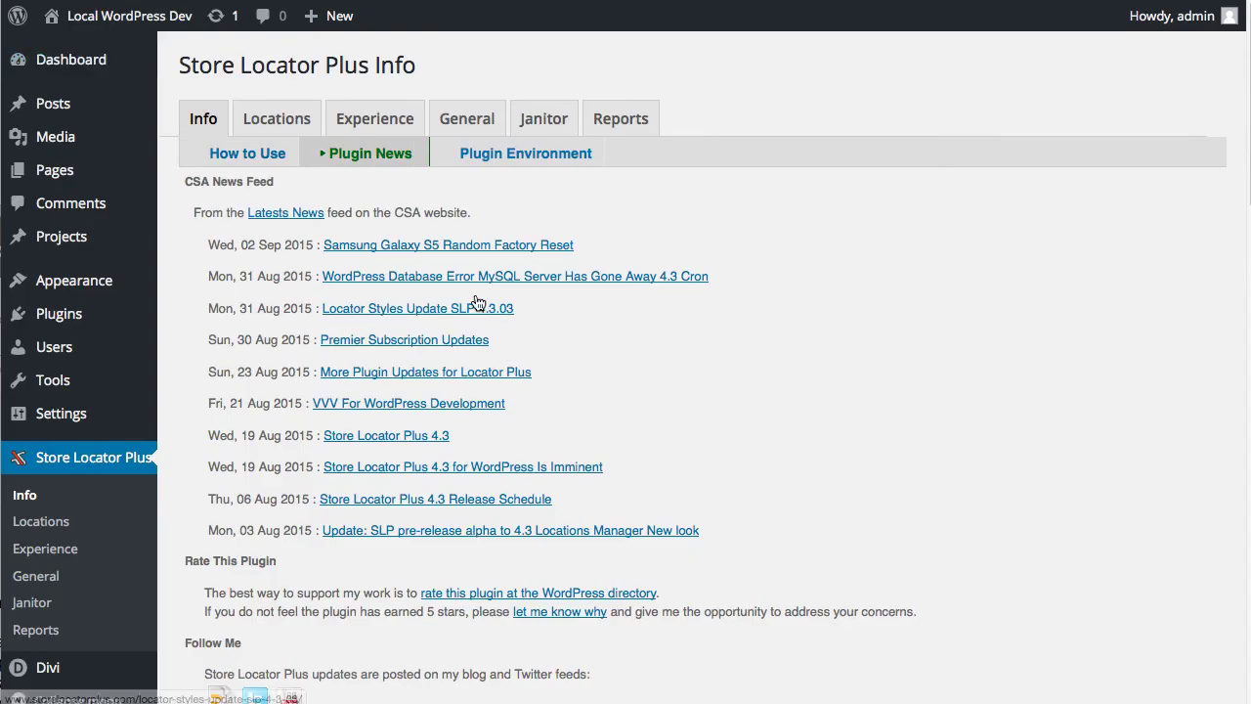
pyautogui.click(376, 118)
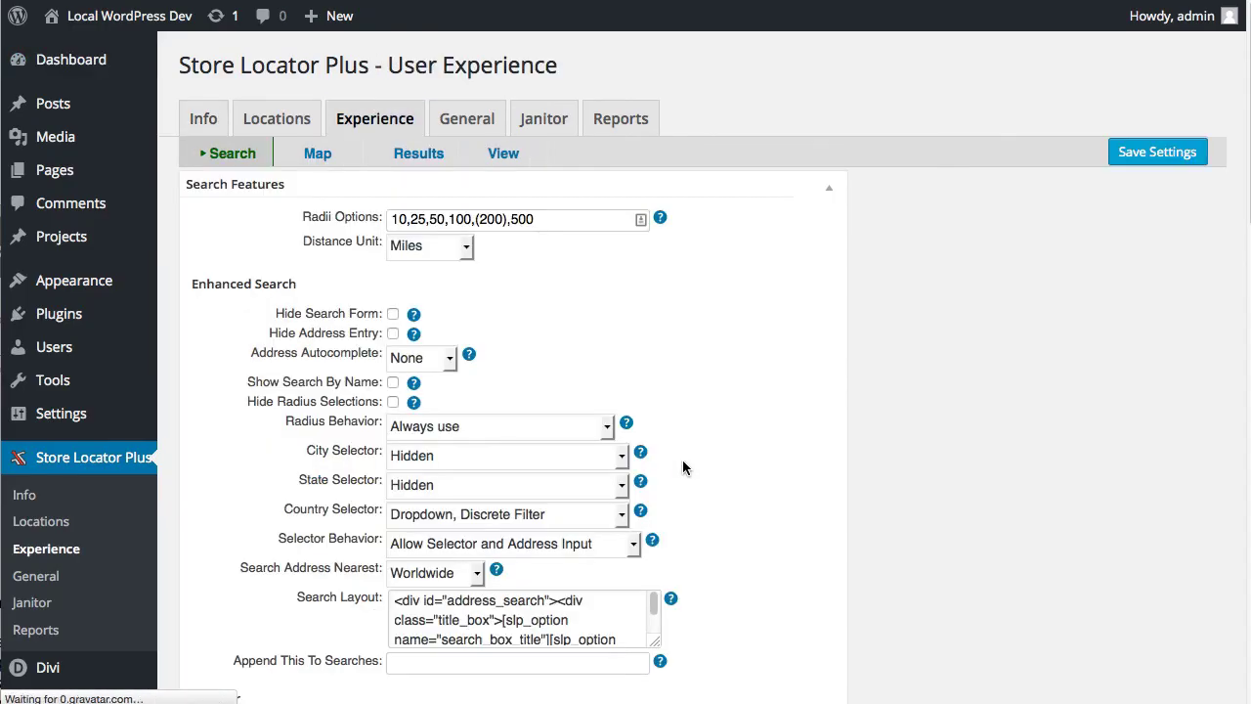
pyautogui.scroll(-5, 696, 483)
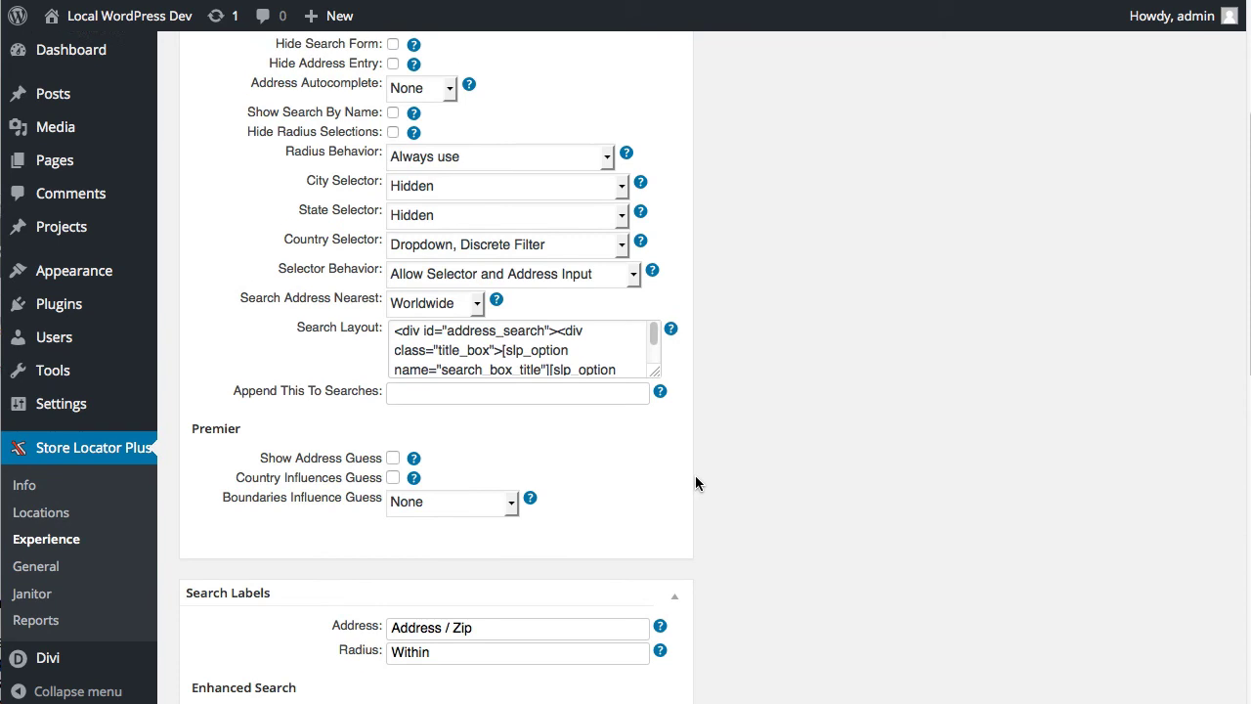
pyautogui.scroll(5, 696, 483)
pyautogui.click(344, 101)
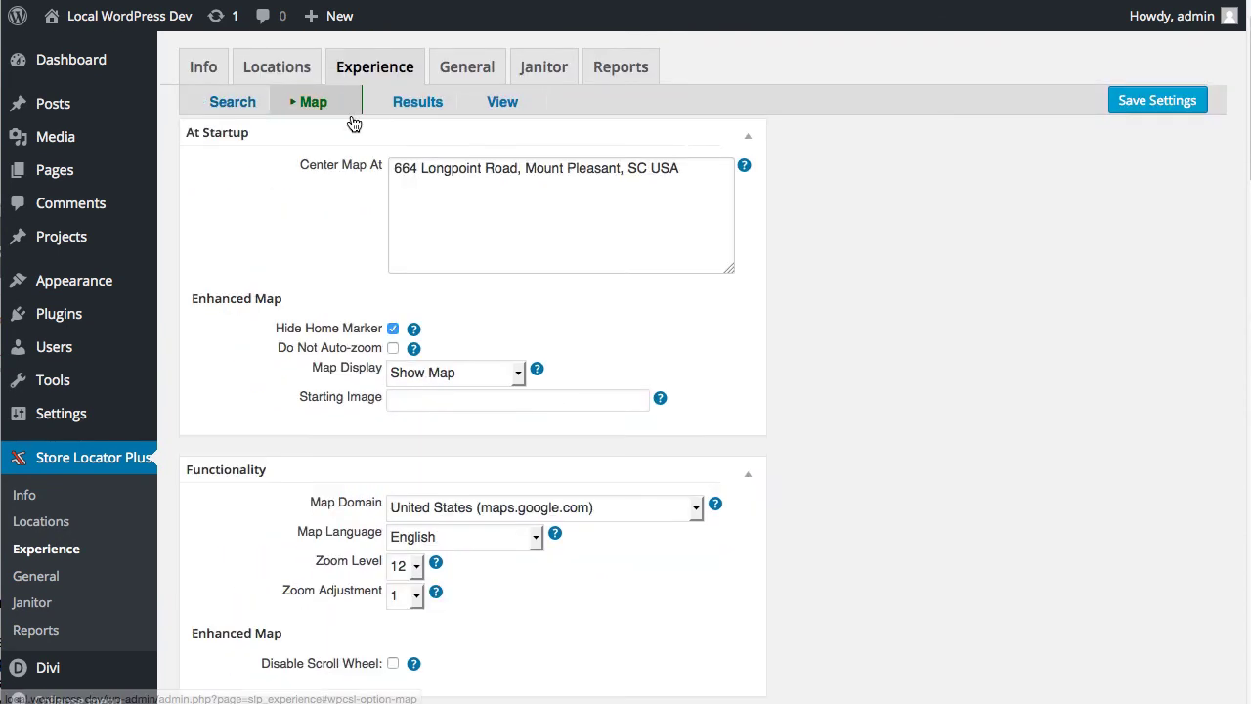
# Step: In the Appearance section of the Map settings, show the Width Units choices and select the blank option
pyautogui.scroll(-4, 753, 493)
pyautogui.scroll(-3, 684, 499)
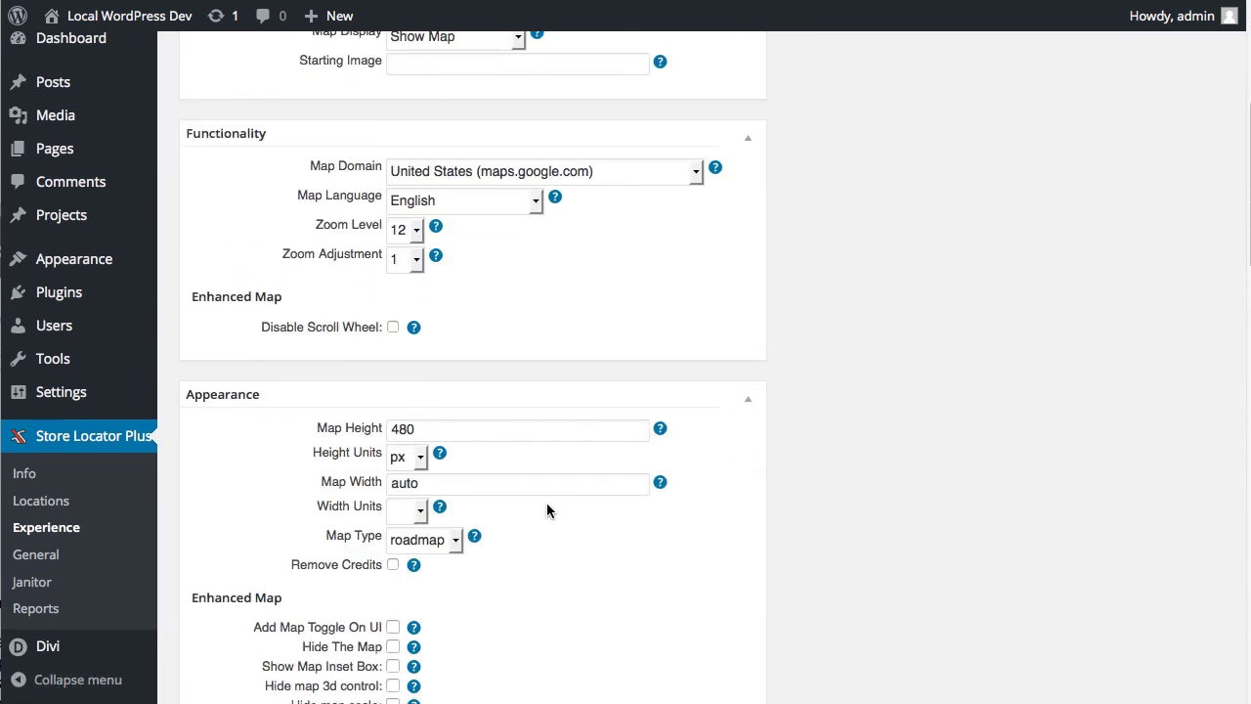
pyautogui.click(410, 488)
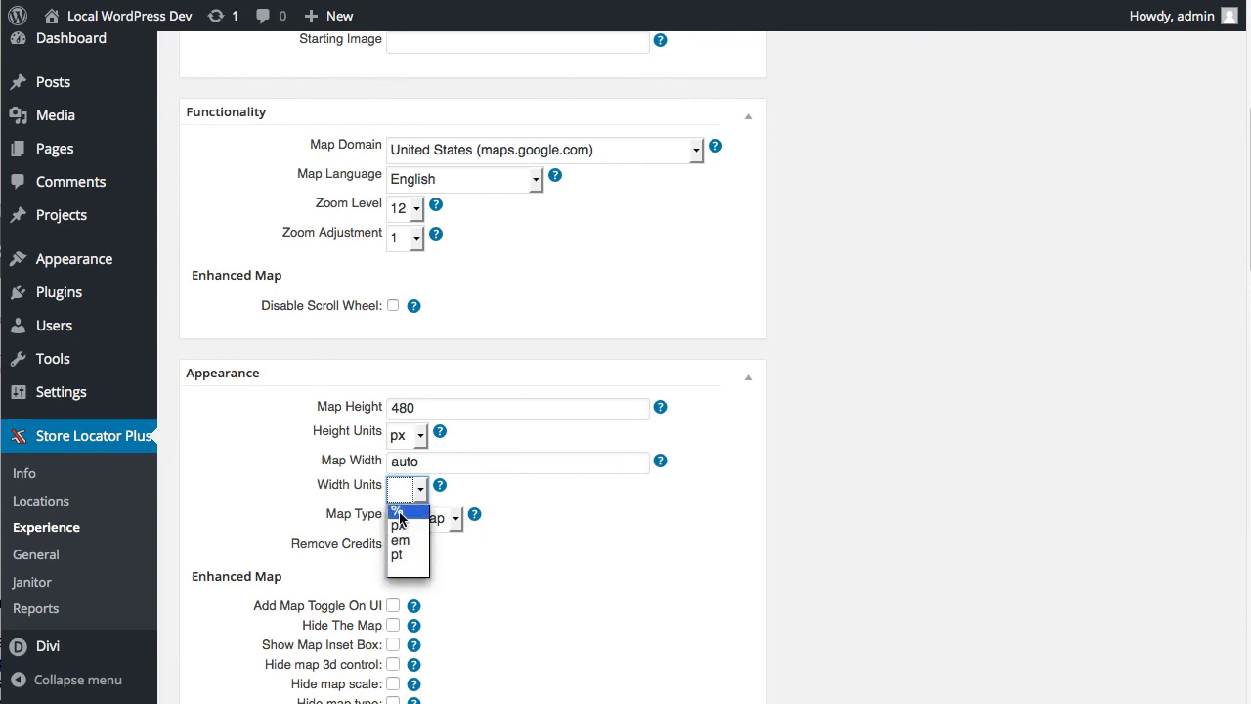
pyautogui.click(405, 571)
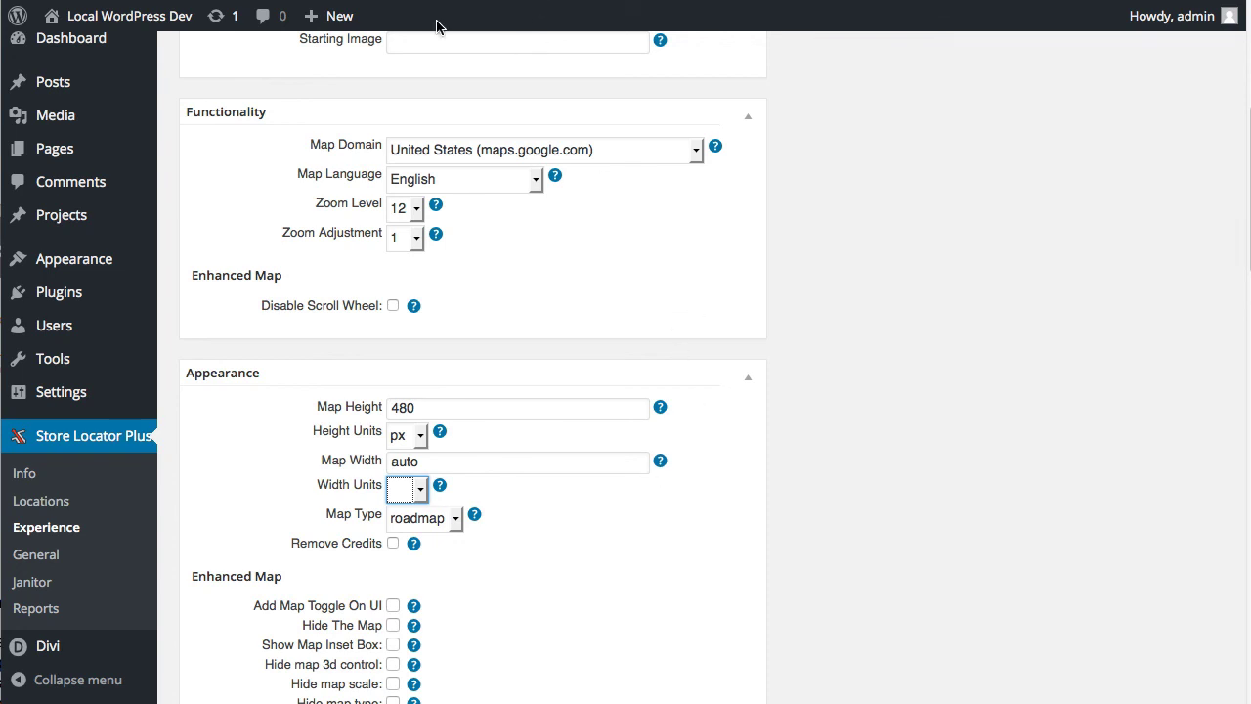
# Step: Visit the public Locations page and examine the map, the Store Finder country selector and the results table beneath it
pyautogui.scroll(5, 469, 294)
pyautogui.moveTo(129, 15)
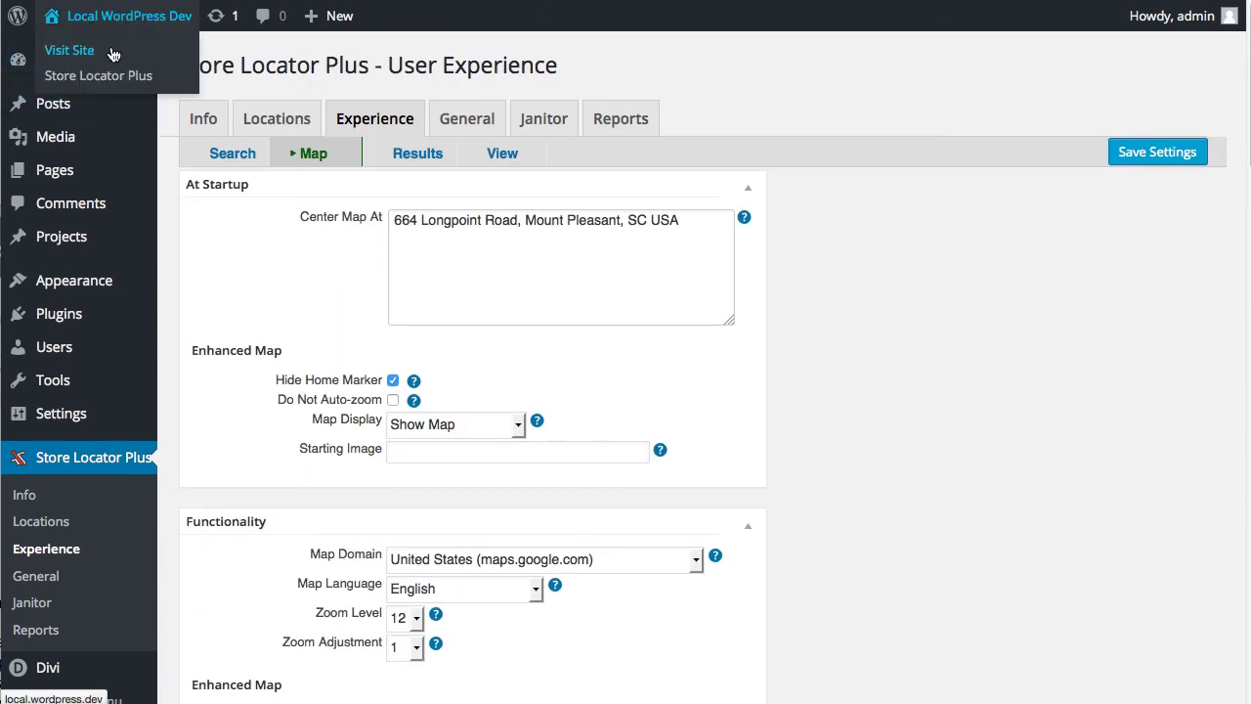
pyautogui.click(89, 52)
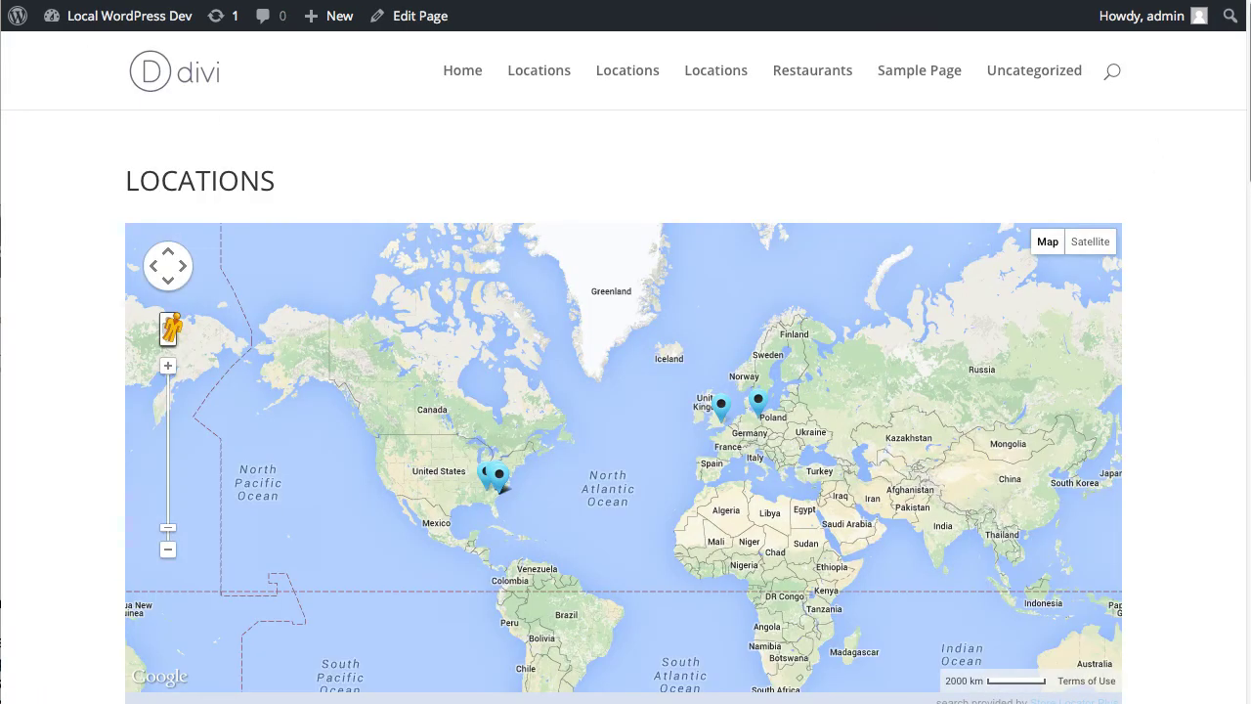
pyautogui.scroll(-10, 799, 335)
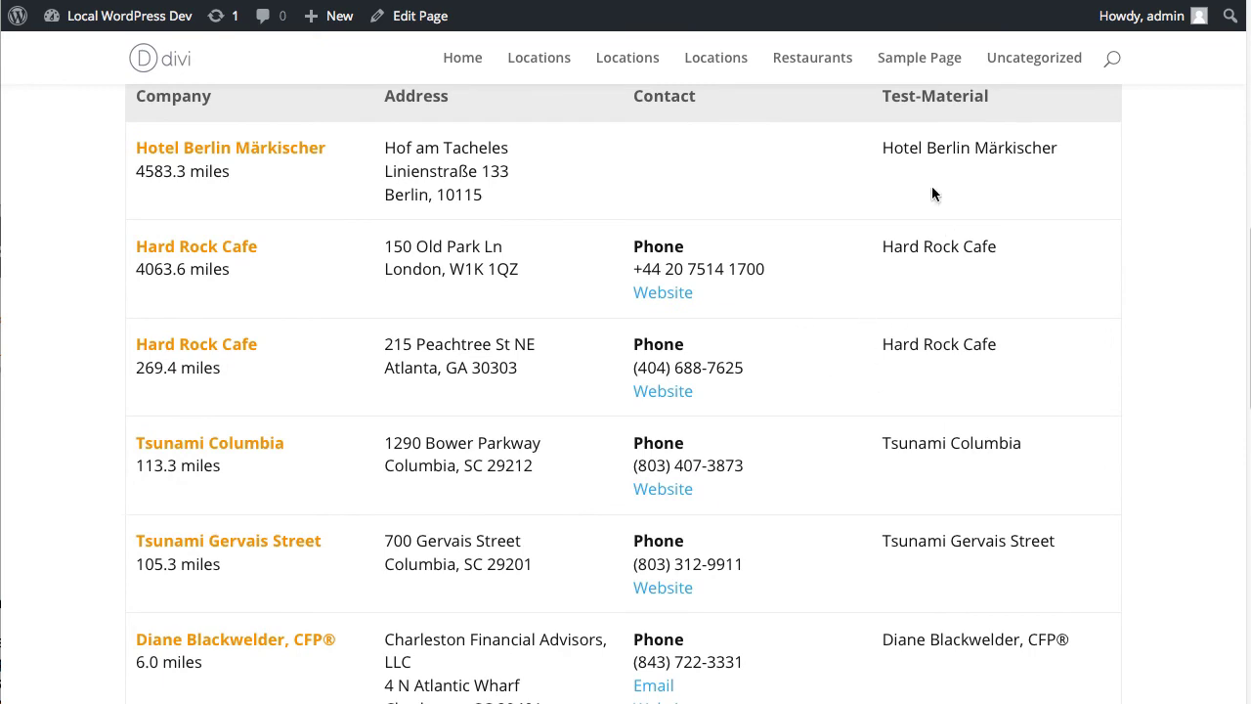
pyautogui.scroll(7, 1232, 185)
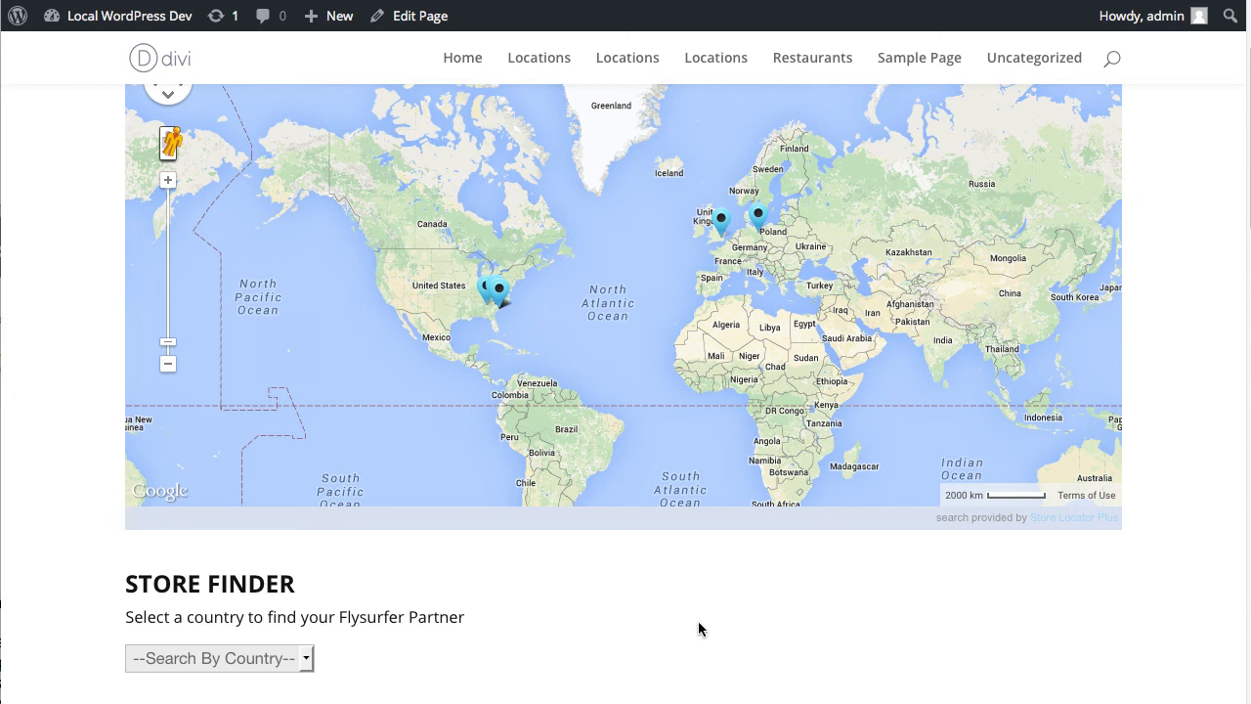
pyautogui.scroll(-1, 698, 622)
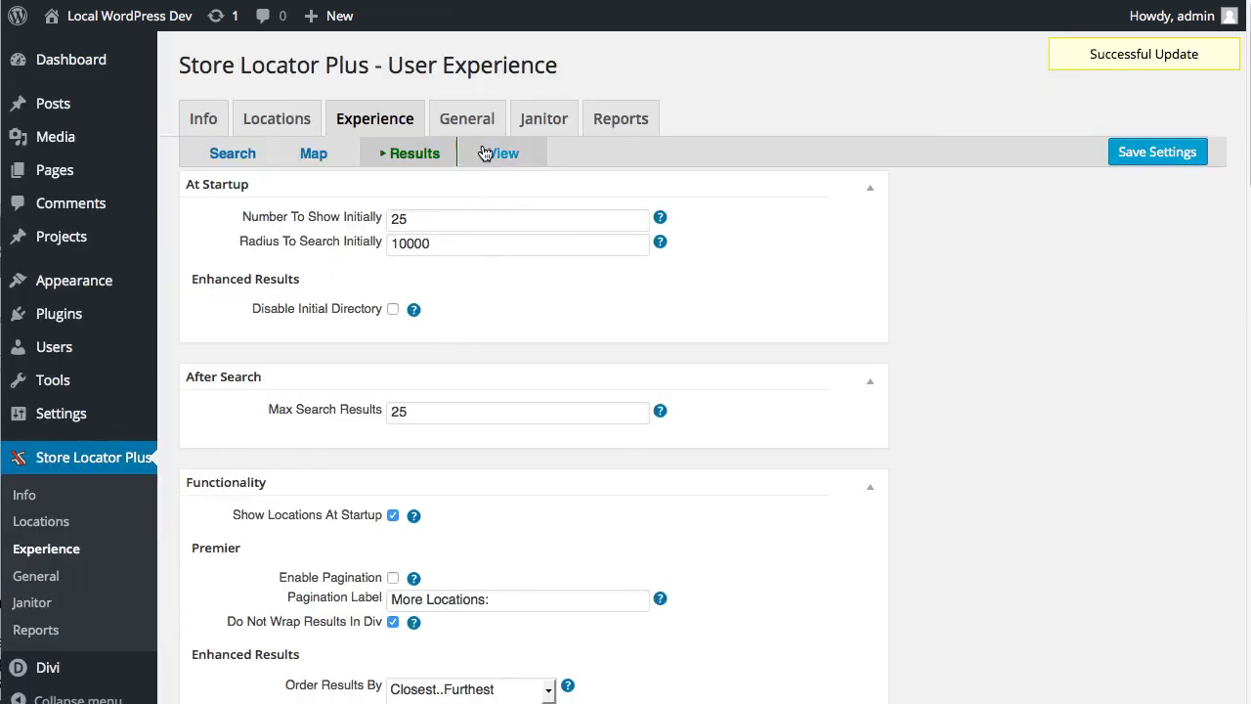
# Step: In the Experience section's View settings, review the Sky Walk Rev 01 plugin style description and its add-on pack layouts
pyautogui.click(502, 153)
pyautogui.scroll(-5, 751, 476)
pyautogui.scroll(-1, 752, 478)
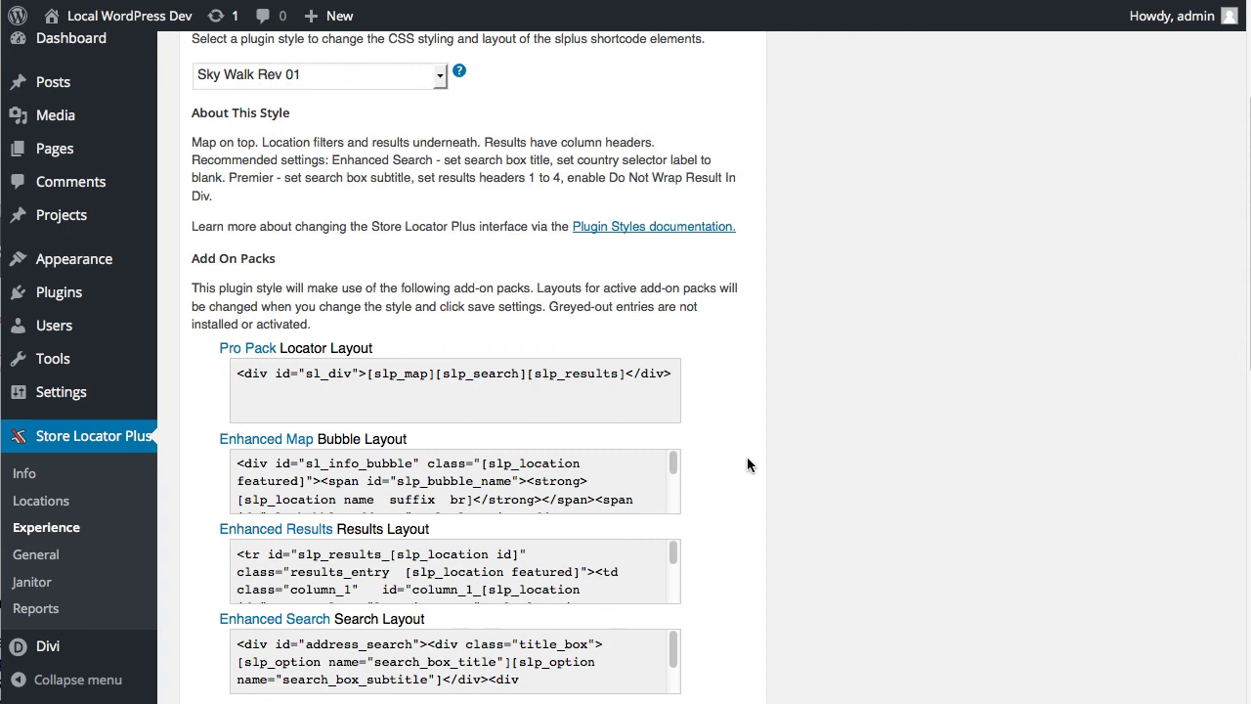
pyautogui.scroll(5, 746, 486)
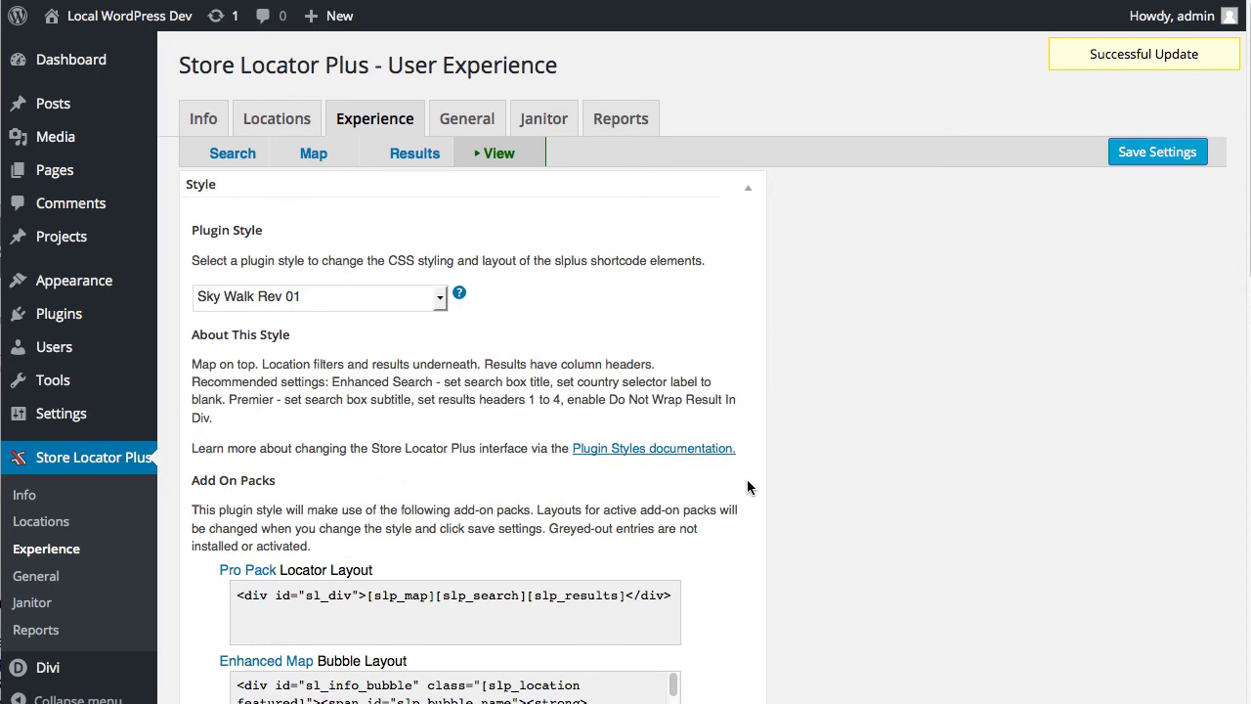